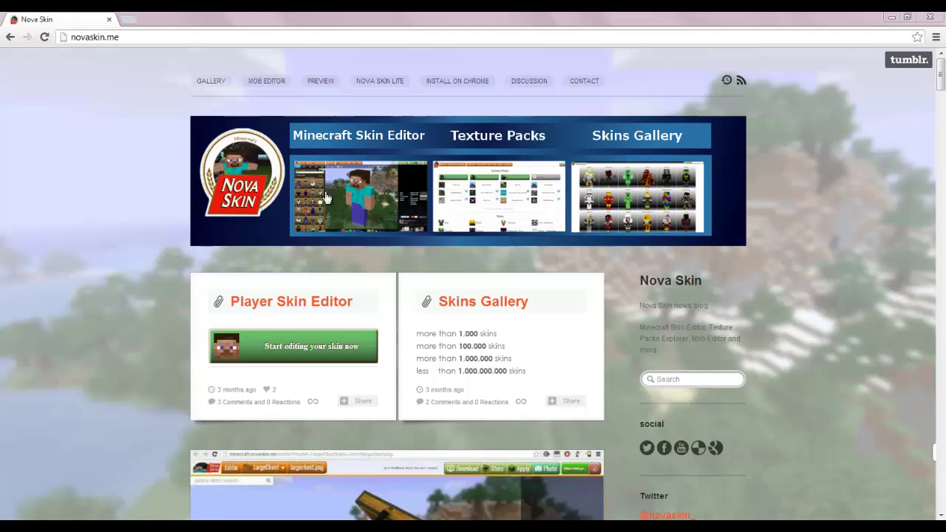
mouse_move(939, 81)
left_mouse_down()
mouse_move(940, 131)
mouse_move(940, 78)
left_mouse_up()
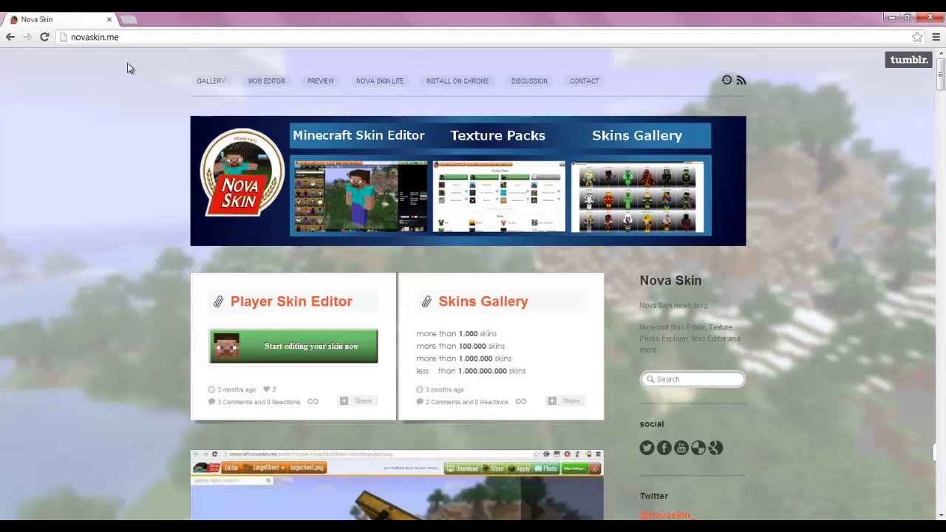
left_click_drag(132, 39, 70, 37)
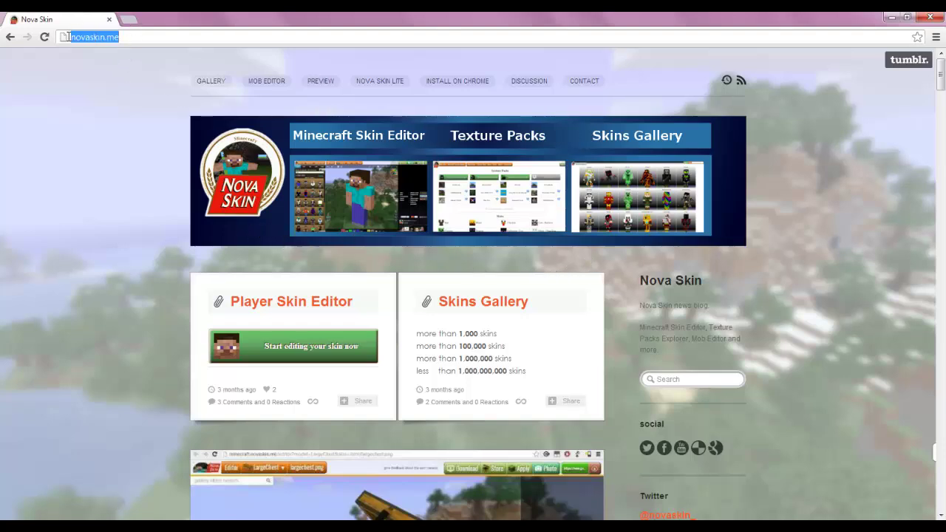
left_click(110, 49)
left_click_drag(120, 38, 101, 43)
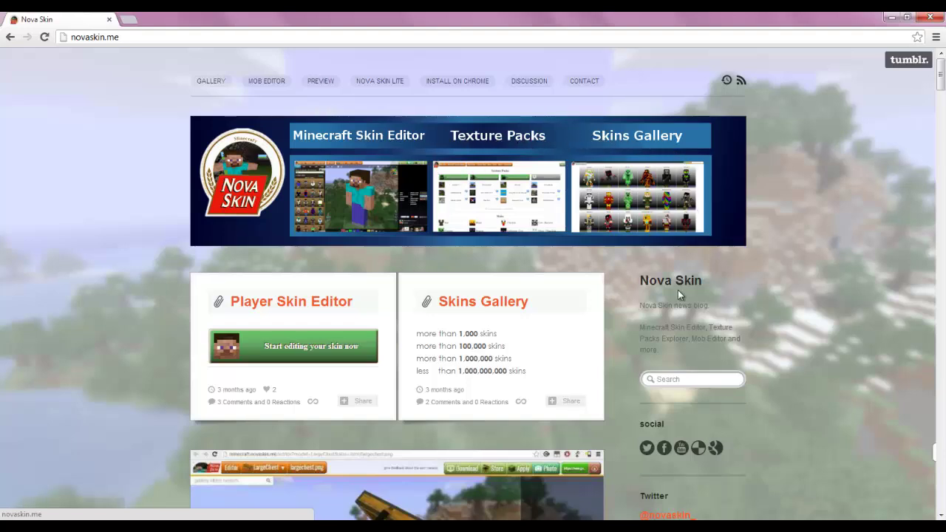
Step: Open the skins gallery and browse its mob categories, item categories and recent skins
left_click(205, 85)
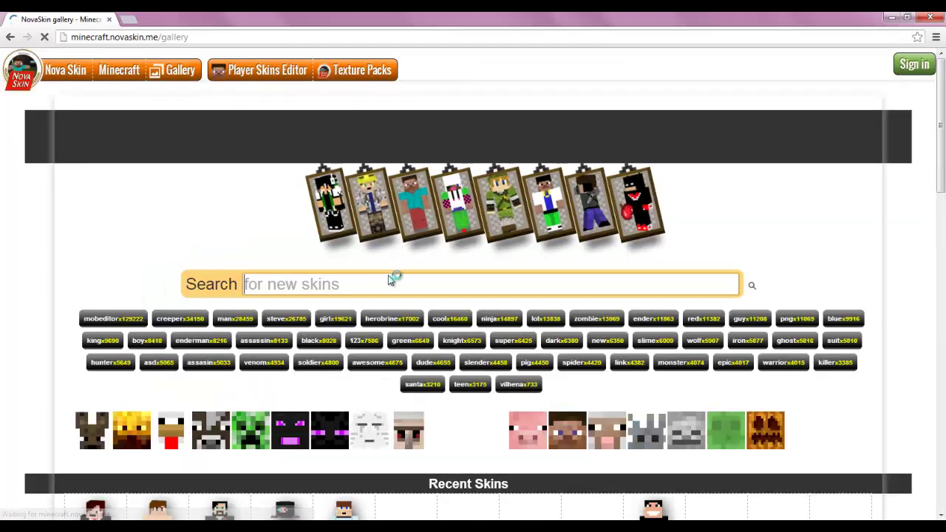
scroll(475, 202, "down", 3)
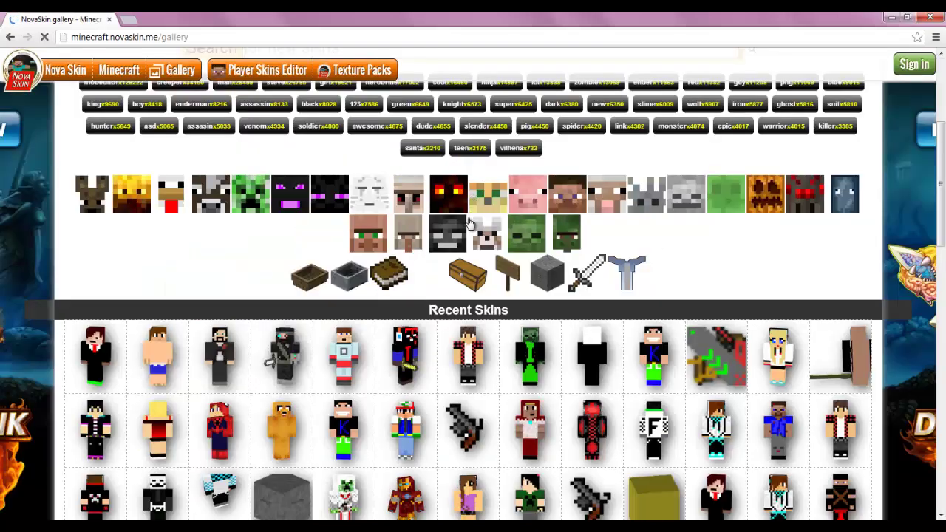
scroll(421, 210, "up", 3)
scroll(373, 221, "down", 6)
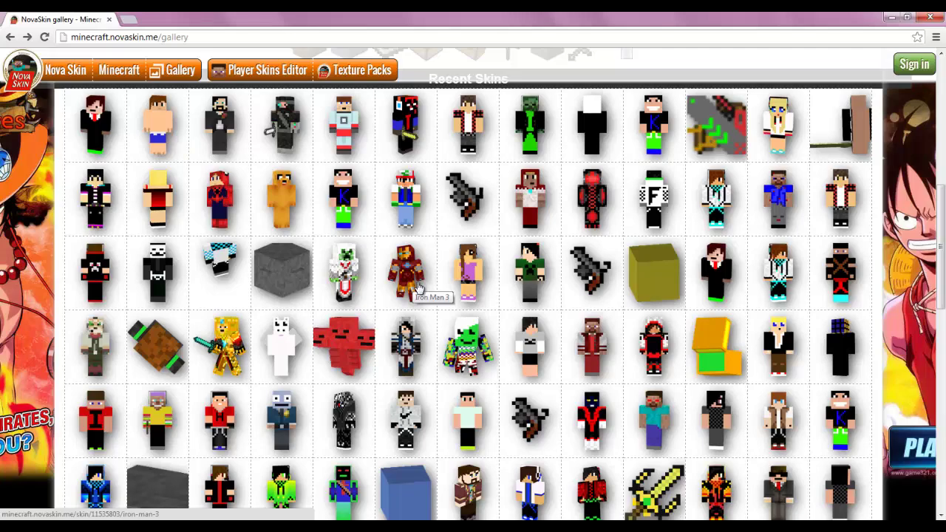
scroll(419, 282, "down", 1)
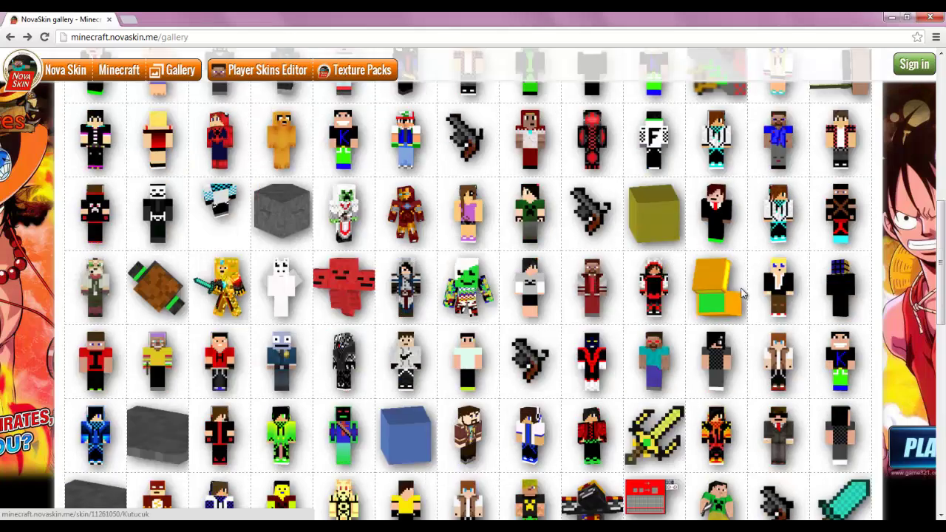
scroll(742, 315, "down", 2)
scroll(742, 316, "down", 1)
scroll(741, 333, "up", 9)
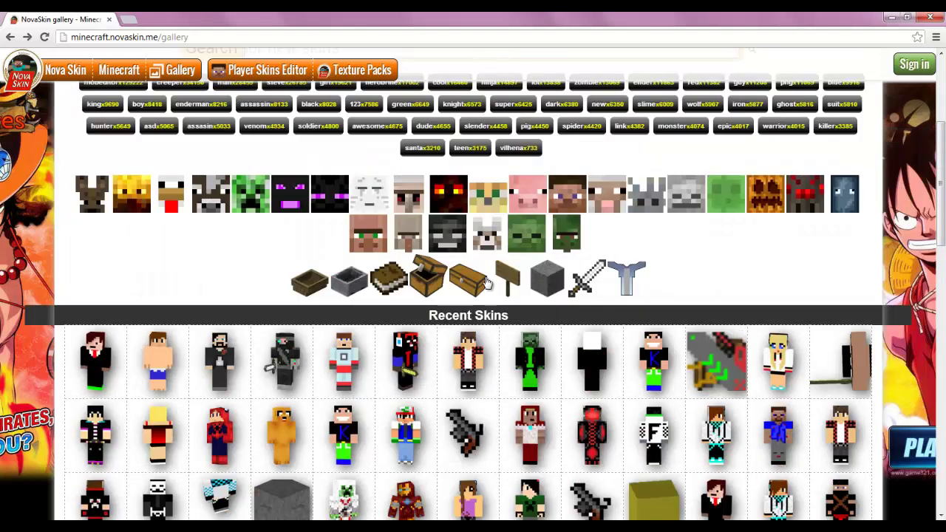
Step: Open the gallery's Chest model category and browse the chest designs
left_click(426, 275)
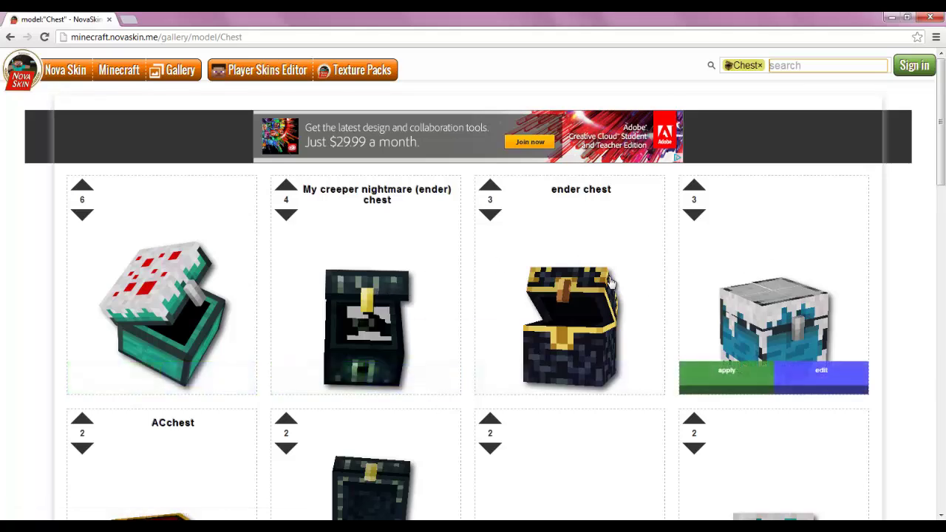
scroll(610, 280, "down", 5)
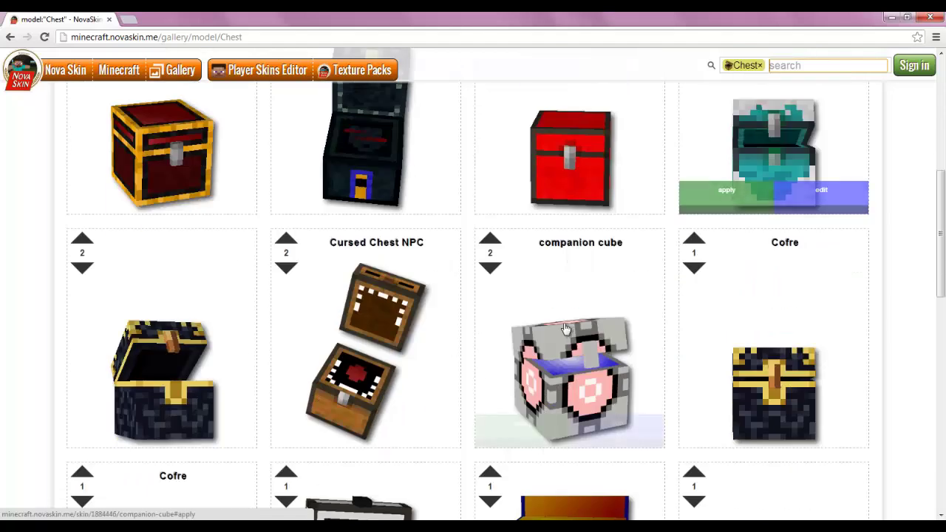
scroll(517, 322, "down", 2)
scroll(477, 325, "down", 1)
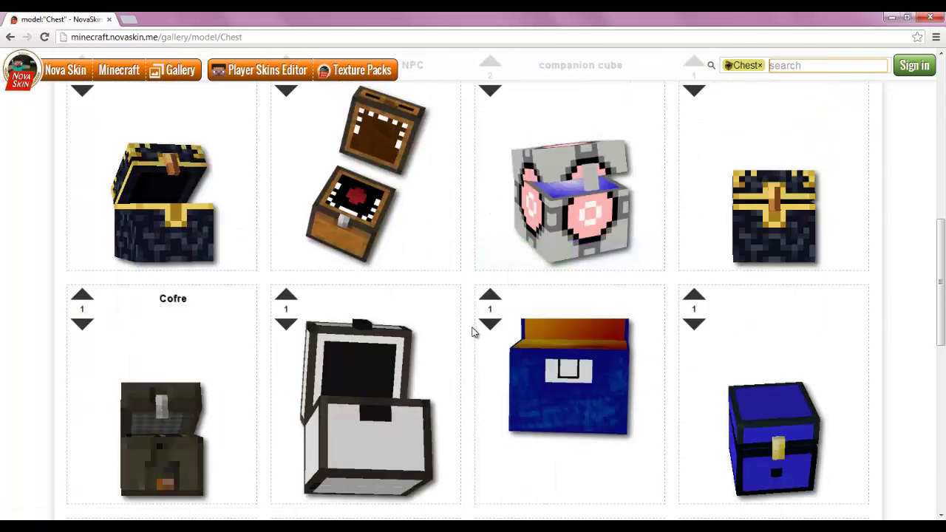
scroll(473, 333, "up", 1)
scroll(384, 326, "up", 2)
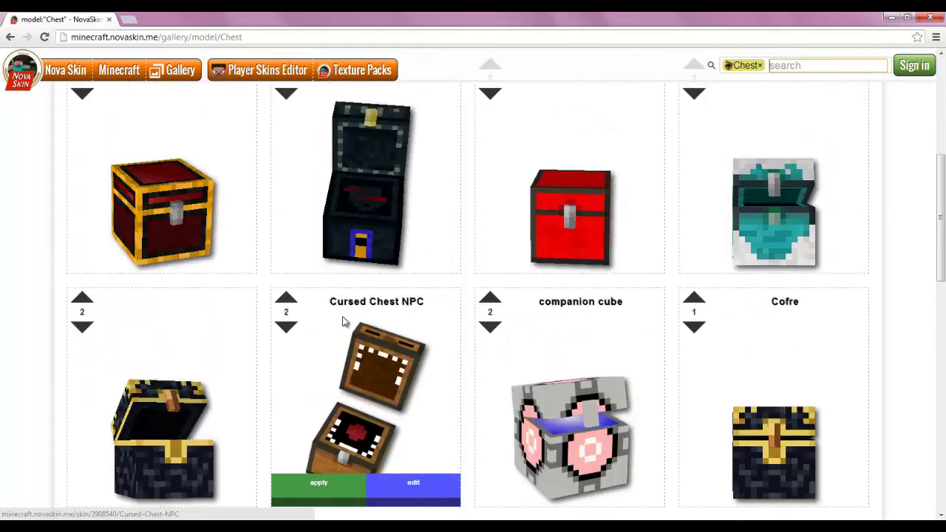
scroll(342, 319, "up", 2)
scroll(340, 318, "down", 5)
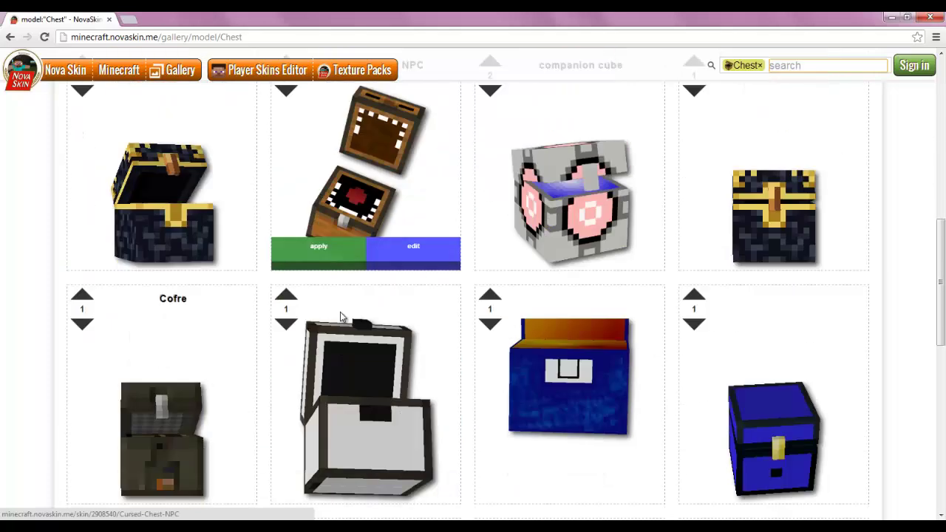
scroll(340, 316, "down", 3)
scroll(342, 316, "down", 5)
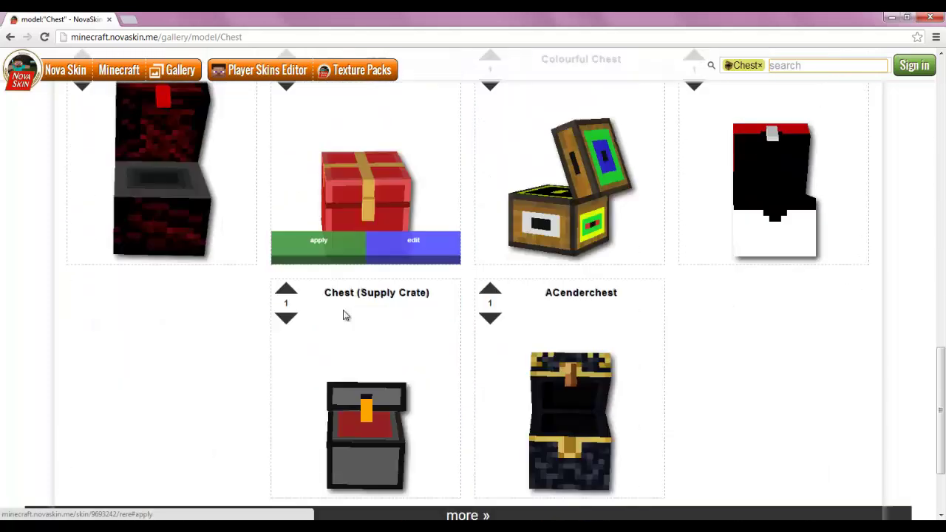
scroll(343, 315, "up", 20)
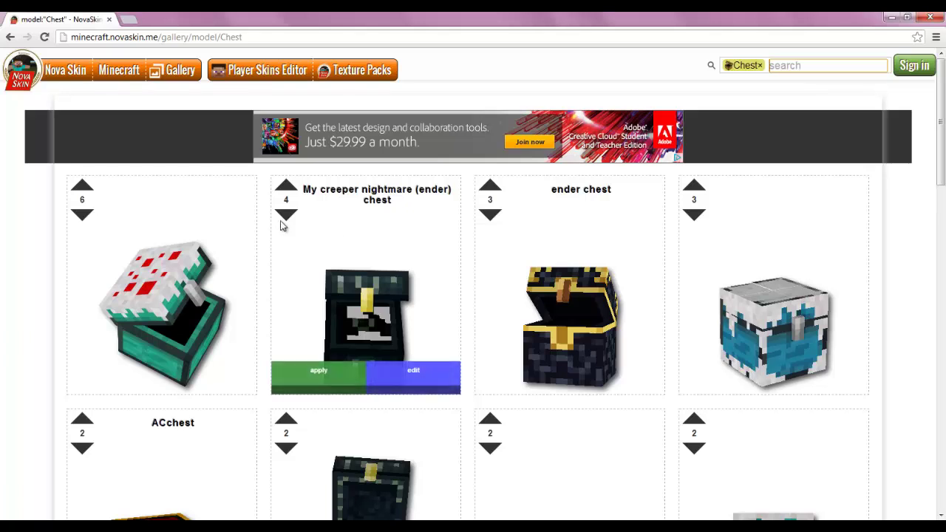
Step: Return to the Nova Skin home page and open the Minecraft Skin Editor
left_click(17, 71)
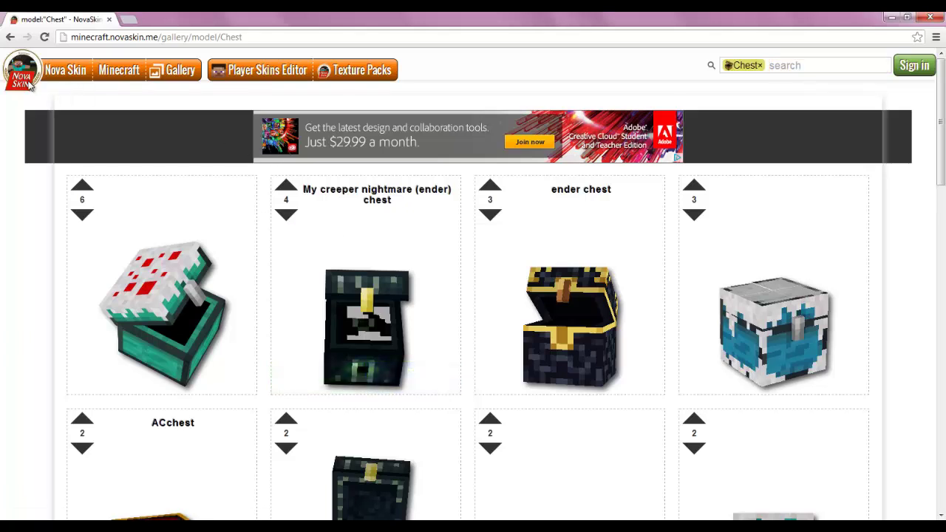
left_click(59, 70)
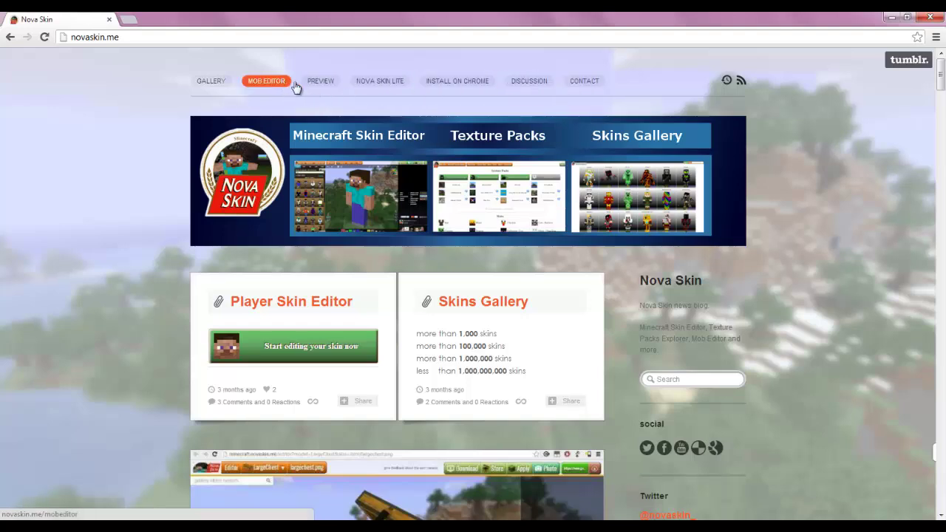
scroll(361, 216, "down", 1)
scroll(361, 217, "up", 1)
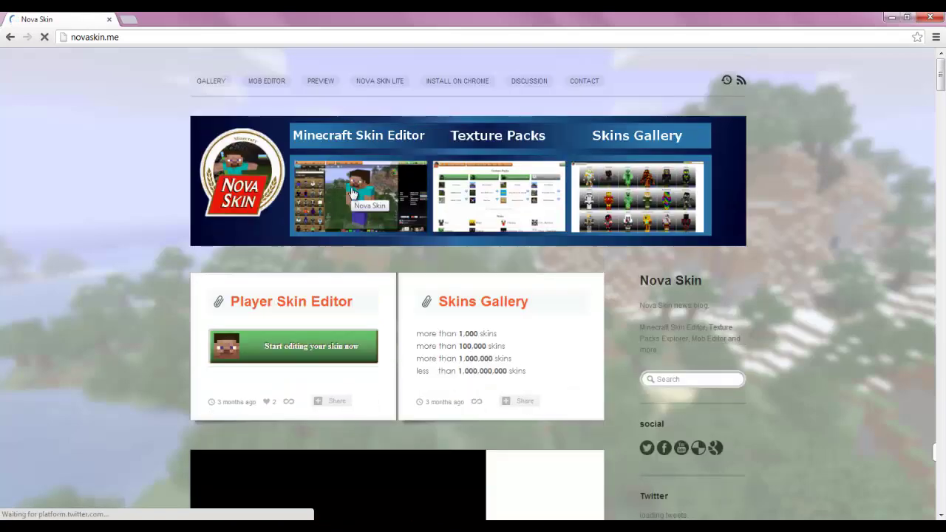
scroll(340, 233, "down", 2)
left_click(337, 238)
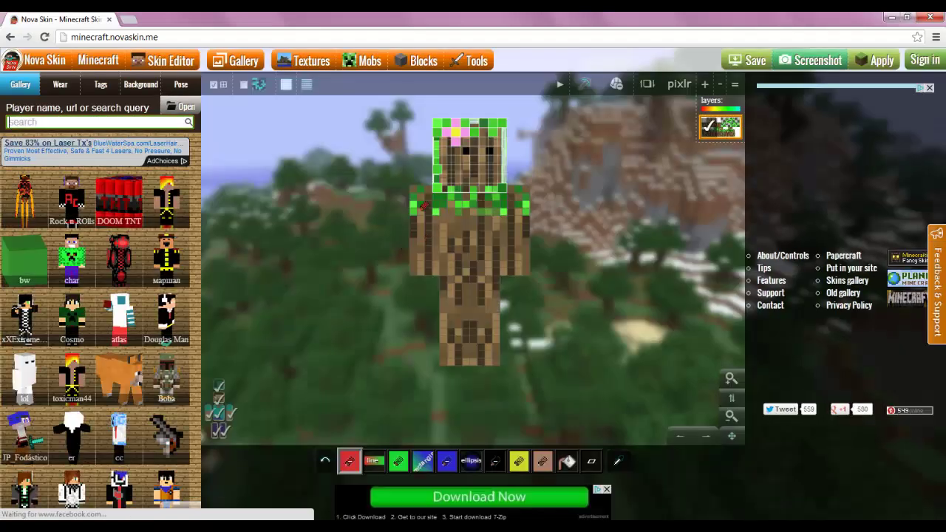
Step: Delete the content of the default tree skin layer to leave an empty model
left_click_drag(617, 248, 595, 249)
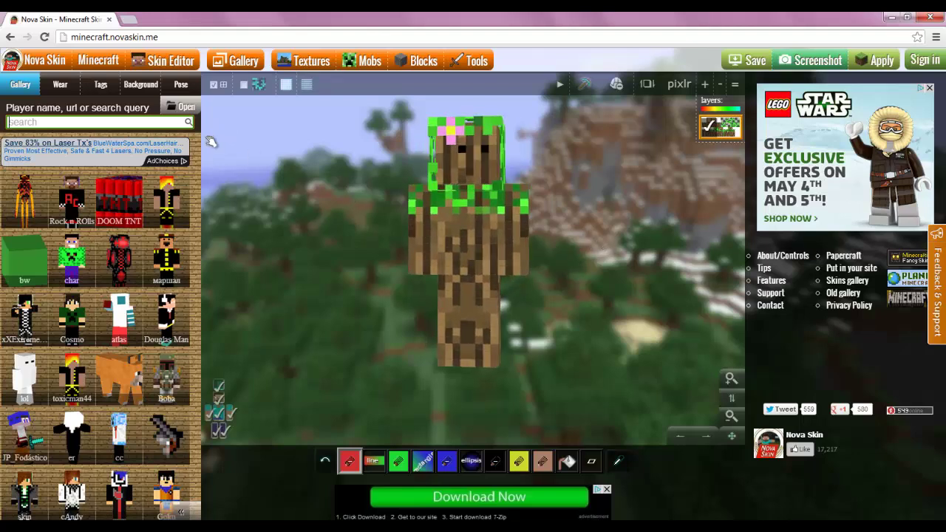
left_click(720, 84)
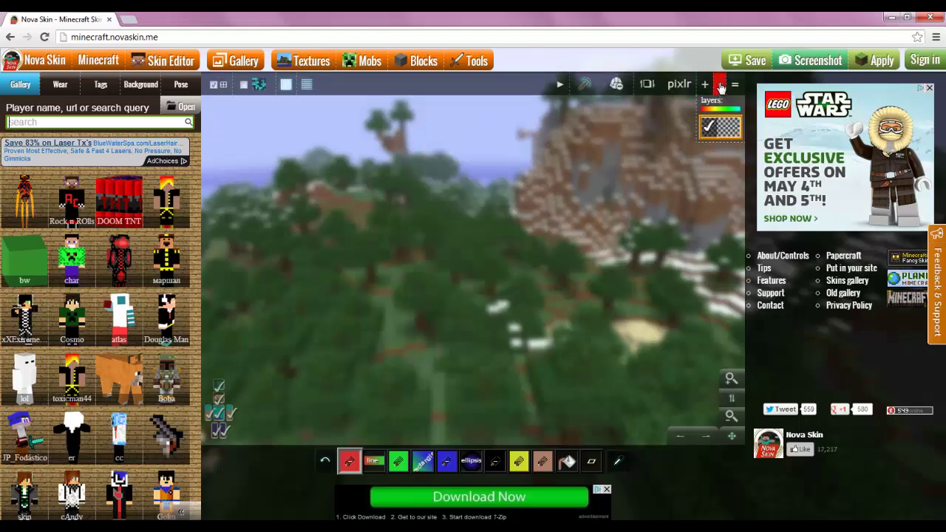
mouse_move(169, 106)
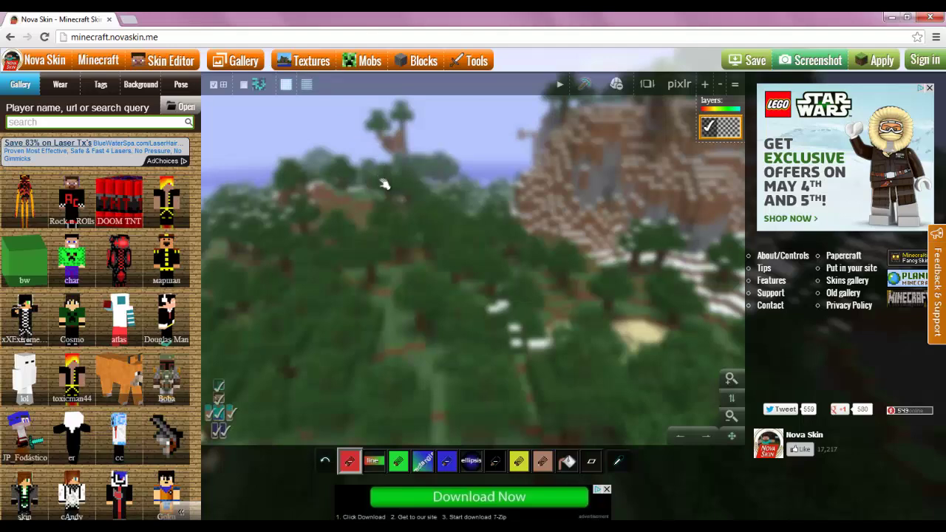
scroll(395, 229, "down", 1)
scroll(395, 233, "up", 2)
key("p")
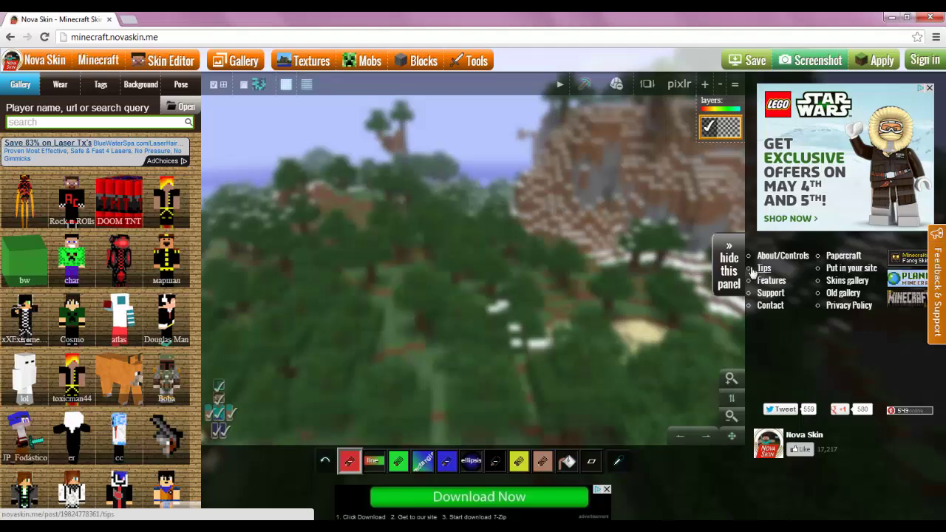
Step: Load the black-and-red skin above "atlas" from the gallery and view its papercraft template
left_click(127, 261)
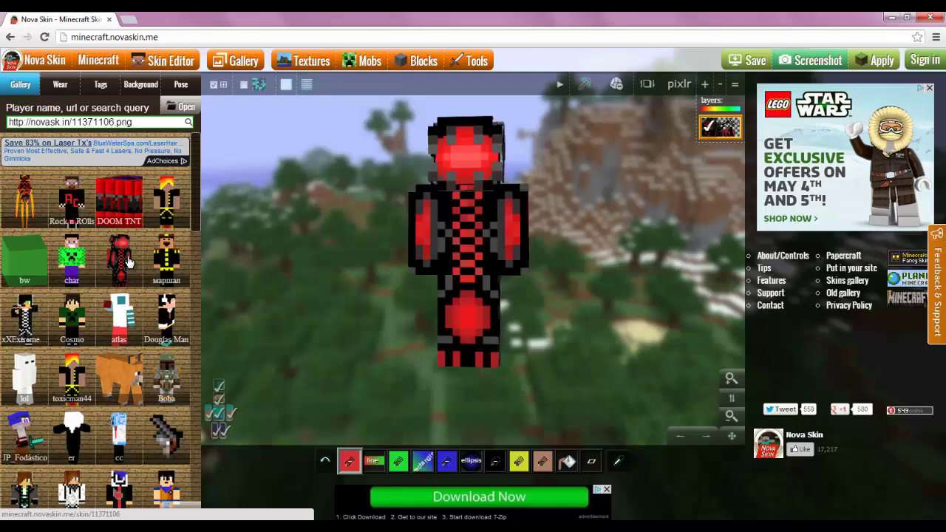
left_click(842, 257)
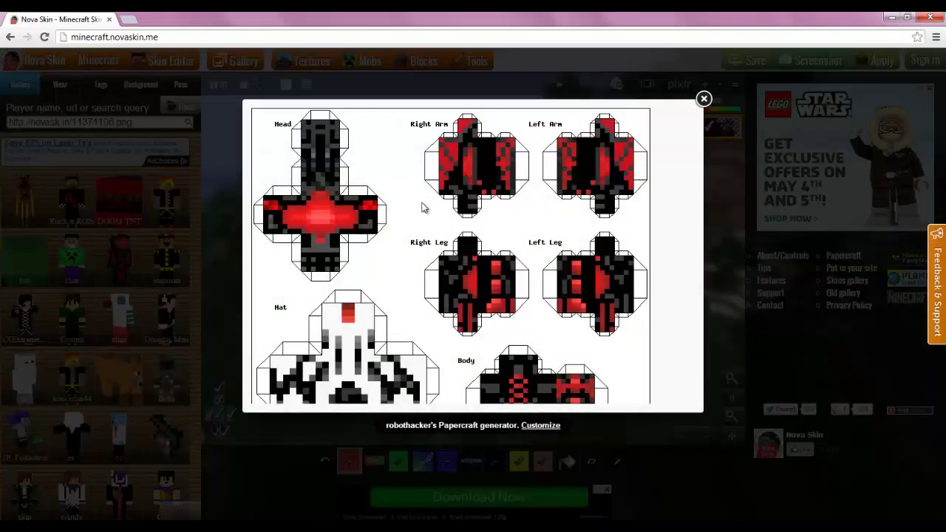
left_click(703, 100)
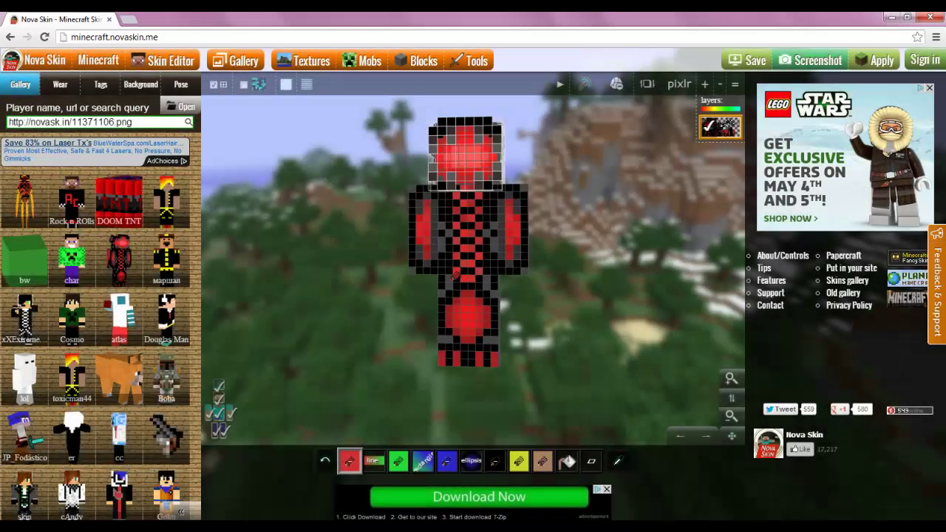
Step: Inspect the black-and-red skin from several angles and toggle the visibility of one arm
left_click_drag(590, 233, 353, 387)
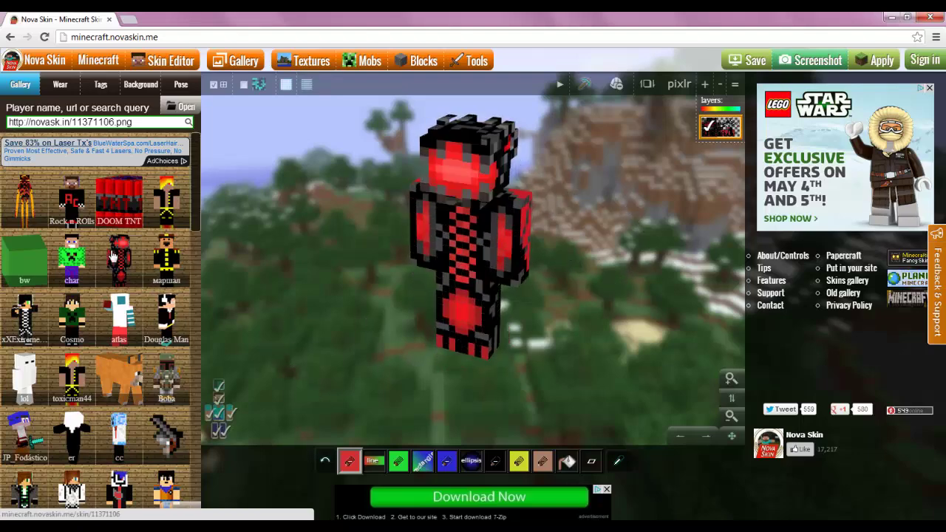
left_click_drag(405, 184, 244, 288)
left_click_drag(575, 275, 630, 252)
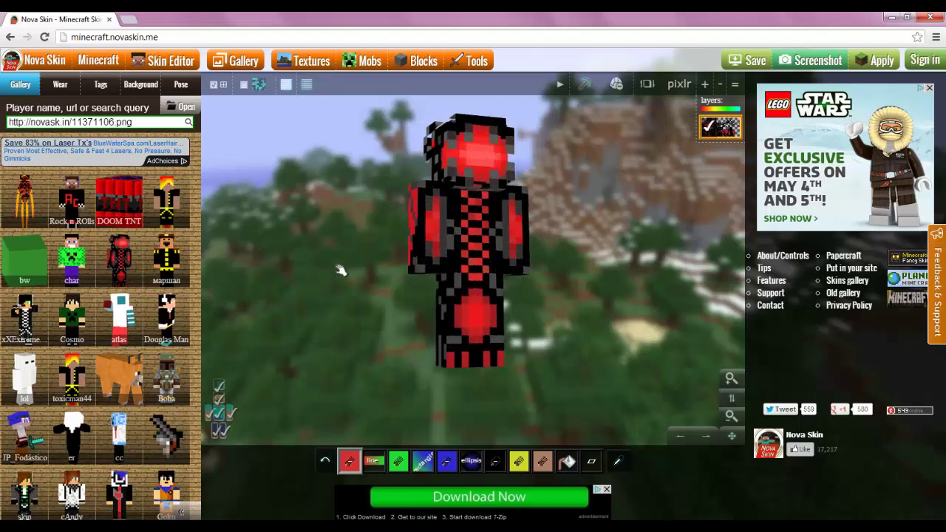
left_click(232, 414)
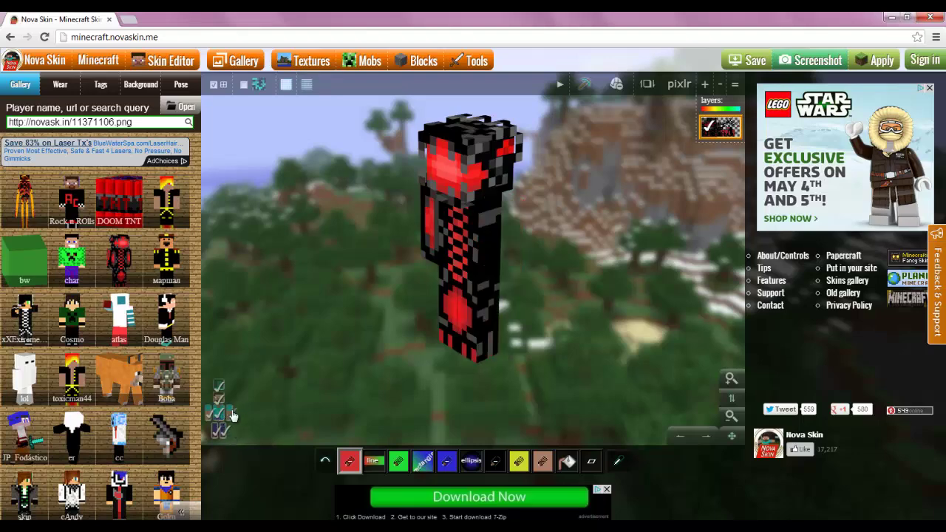
left_click_drag(681, 214, 629, 295)
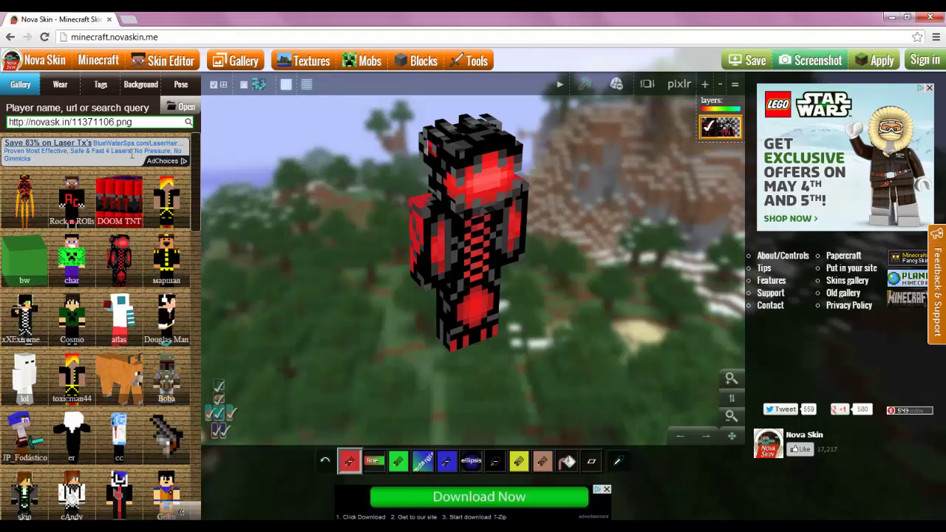
Step: Import the Tree-Man PNG skin from the computer as a new layer
mouse_move(185, 106)
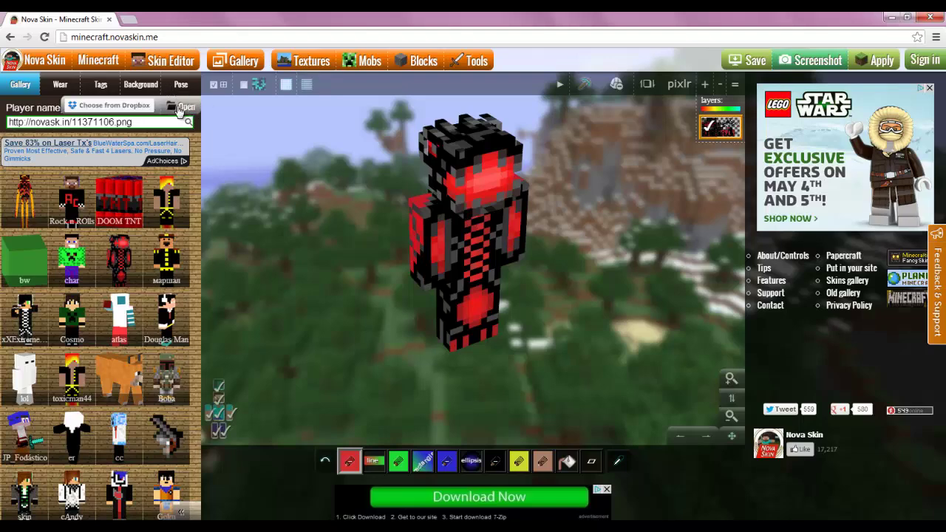
left_click(179, 109)
left_click(346, 234)
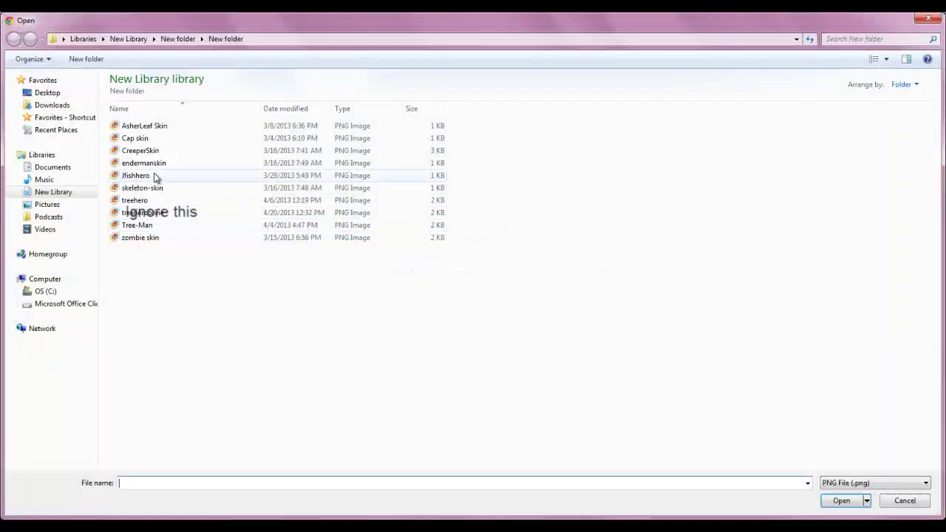
double_click(162, 225)
left_click(476, 234)
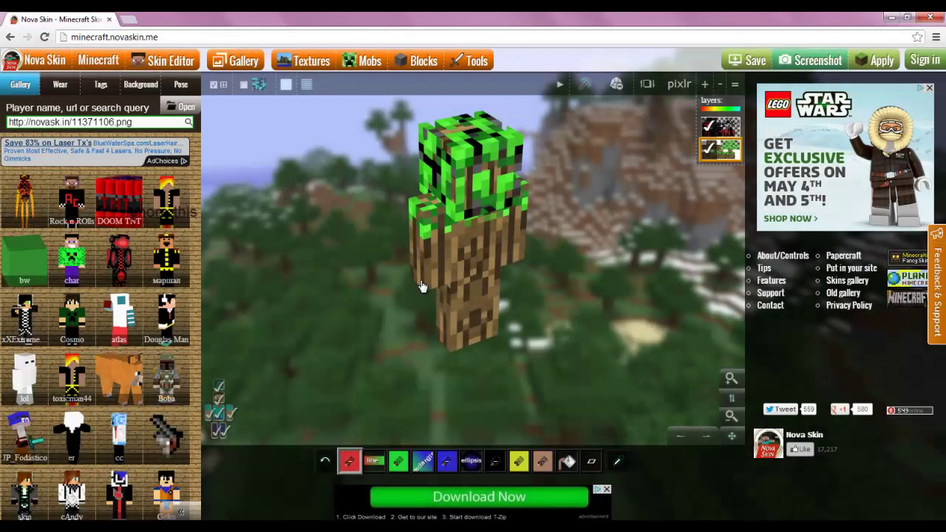
Step: Make the black-and-red skin layer active and hide the Tree-Man layer
mouse_move(547, 247)
left_mouse_down()
mouse_move(507, 259)
mouse_move(542, 249)
left_mouse_up()
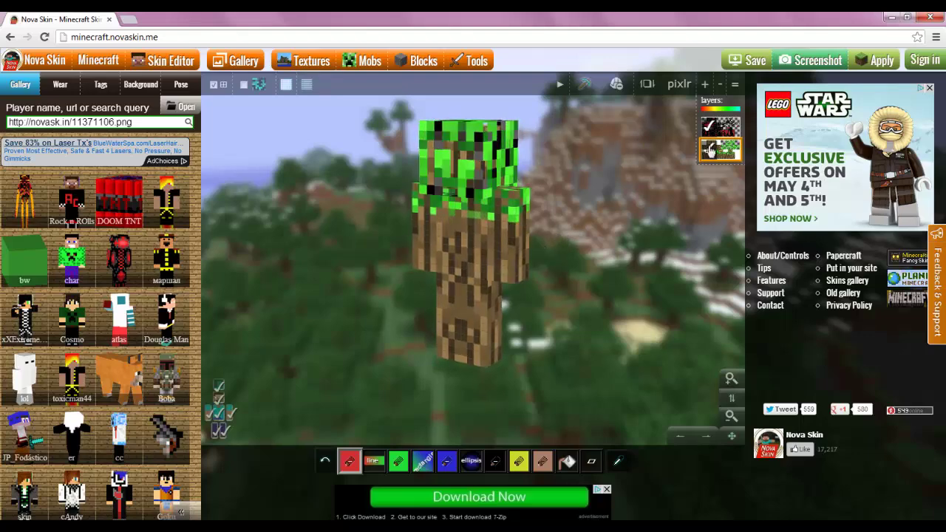
left_click(716, 133)
left_click(713, 152)
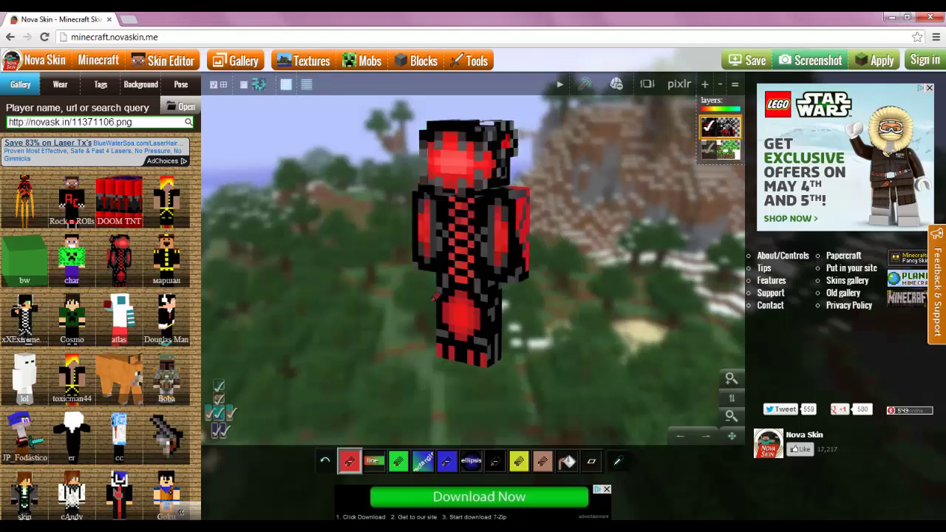
Step: Delete both the black-and-red skin layer and the Tree-Man layer to leave a blank model
left_click(710, 152)
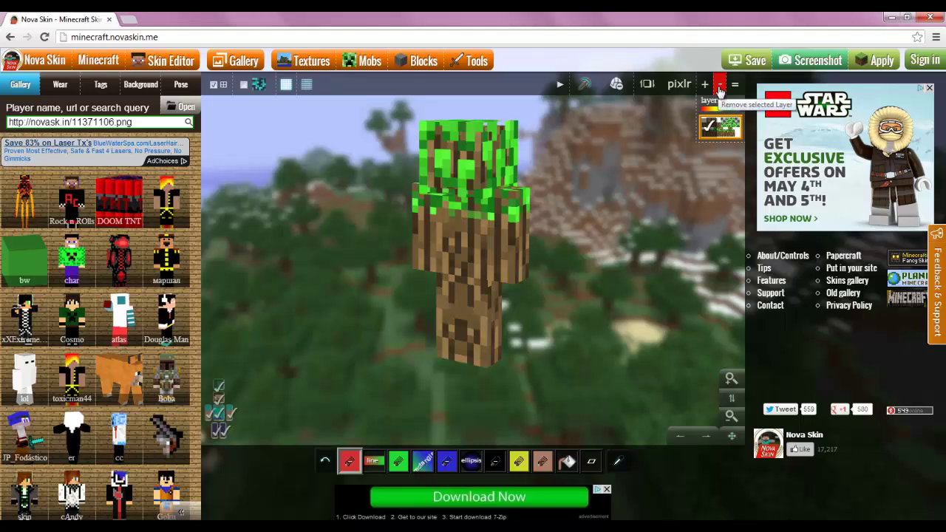
left_click(719, 84)
Step: Try a red freehand scribble across the blank model's torso and arms, and undo it
mouse_move(532, 254)
left_mouse_down()
mouse_move(447, 211)
mouse_move(477, 244)
mouse_move(459, 194)
mouse_move(470, 218)
left_mouse_up()
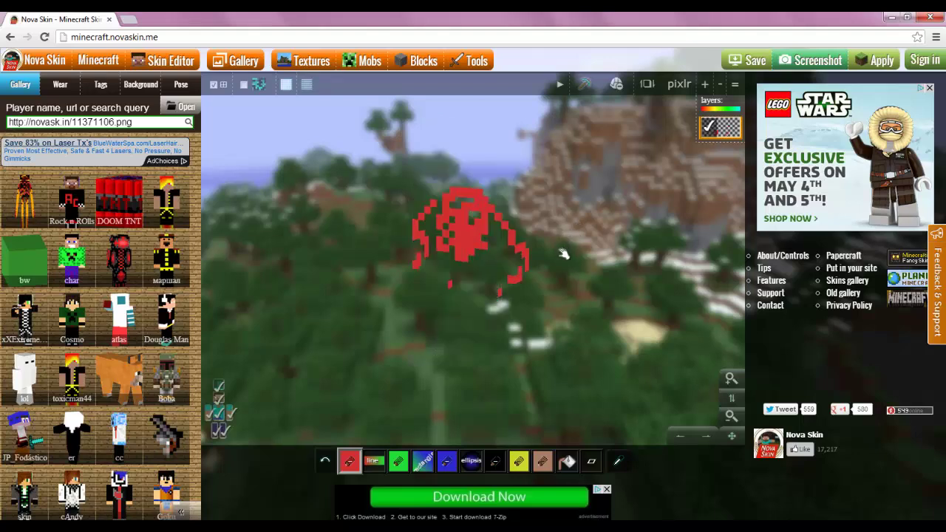
key("ctrl+z")
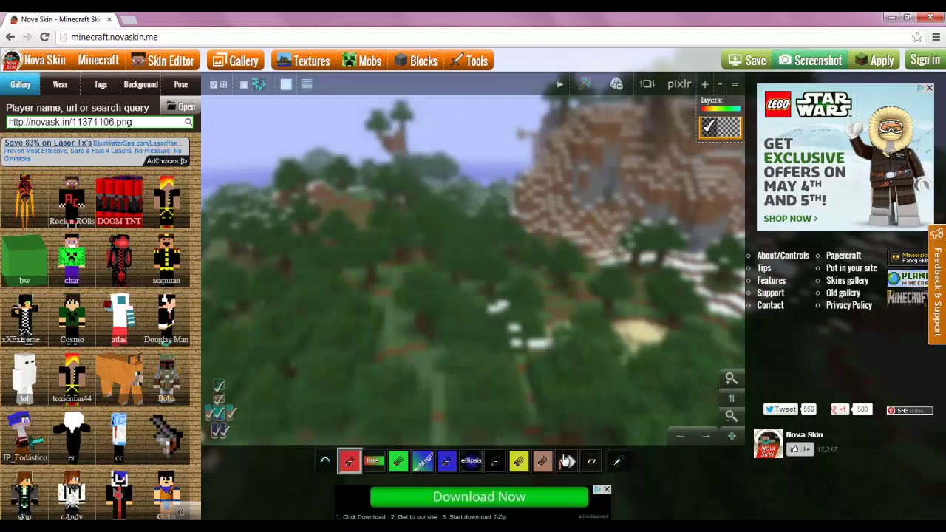
Step: Change the blue brush colour to a darker teal
left_click(449, 463)
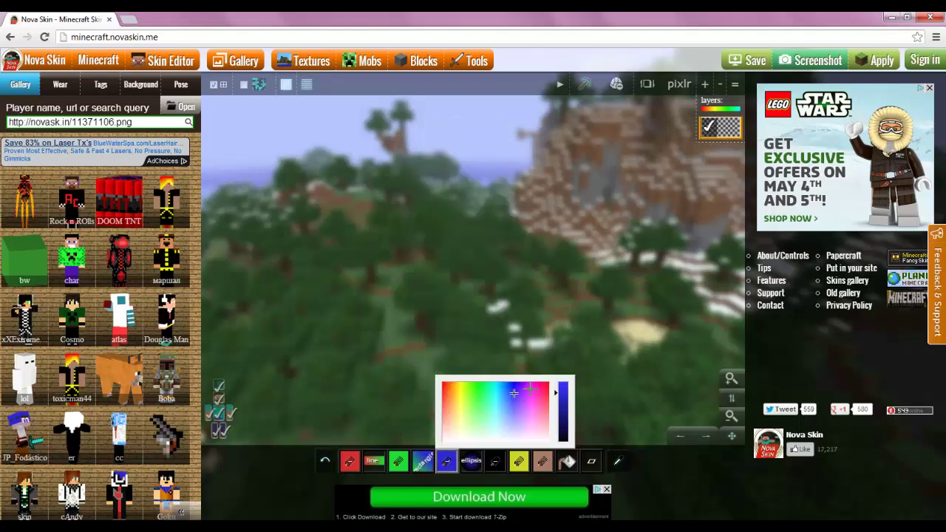
left_click(498, 398)
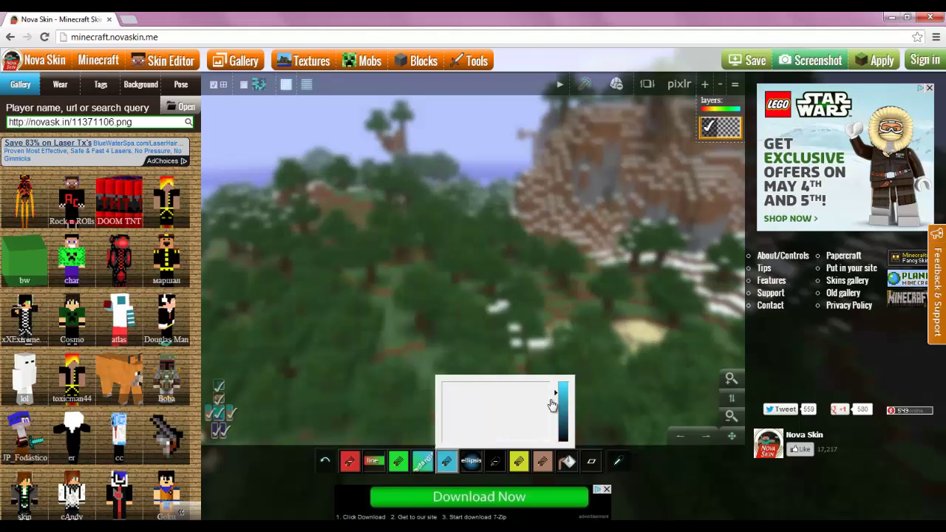
left_click(559, 415)
left_click(559, 409)
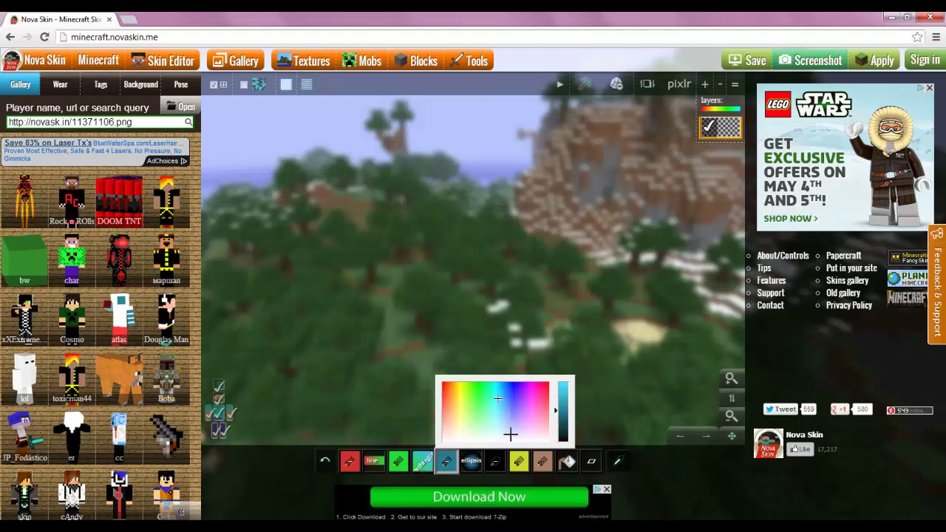
left_click(568, 322)
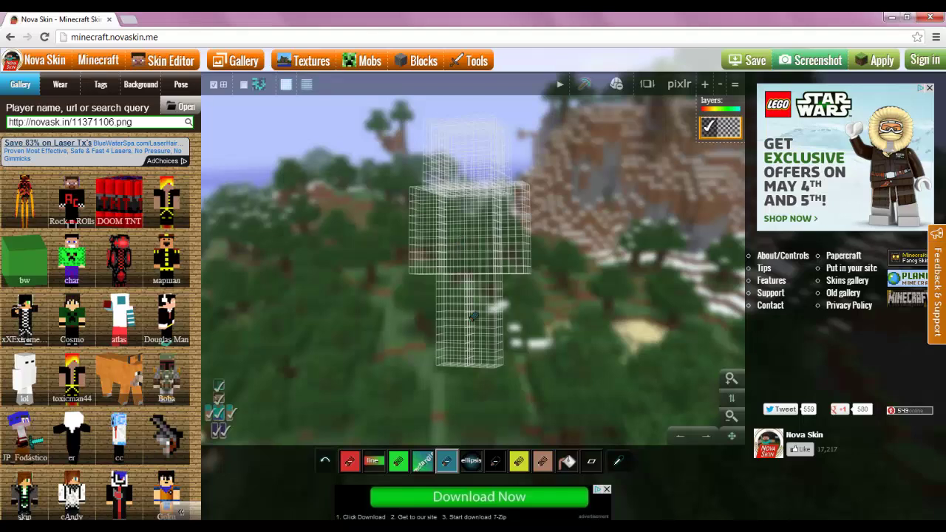
Step: Draw teal-to-black gradient ellipses on the front of the head and torso with the ellipsis tool
left_click(474, 460)
left_click_drag(459, 209, 509, 252)
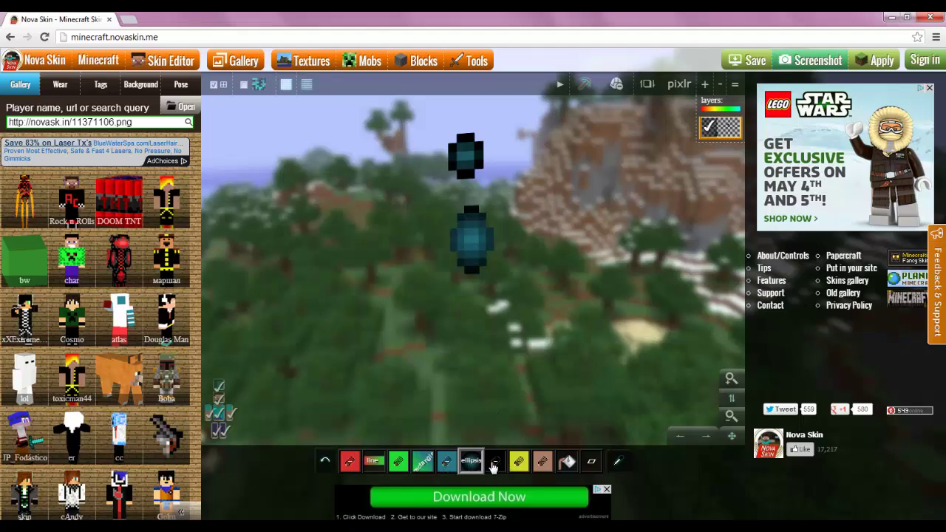
Step: Change the black ellipse colour to medium blue and draw ellipses on the legs
left_click(496, 464)
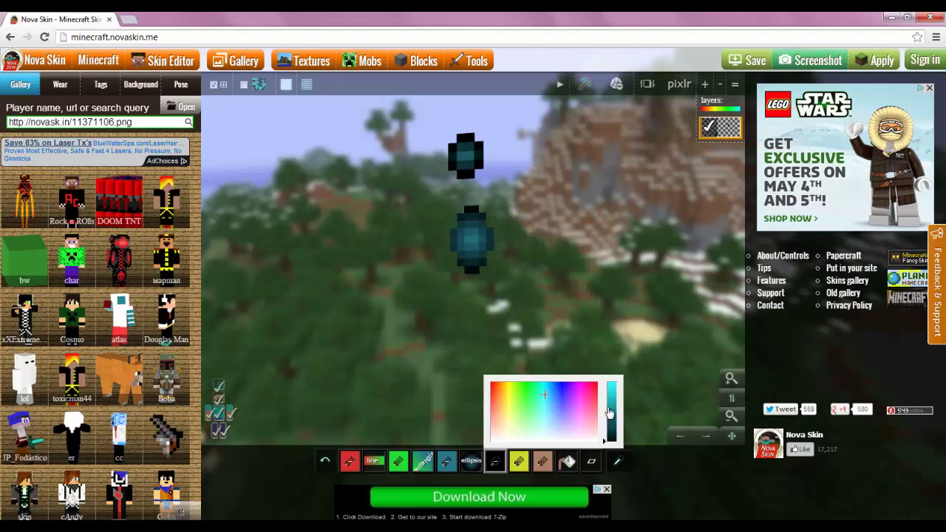
left_click(470, 461)
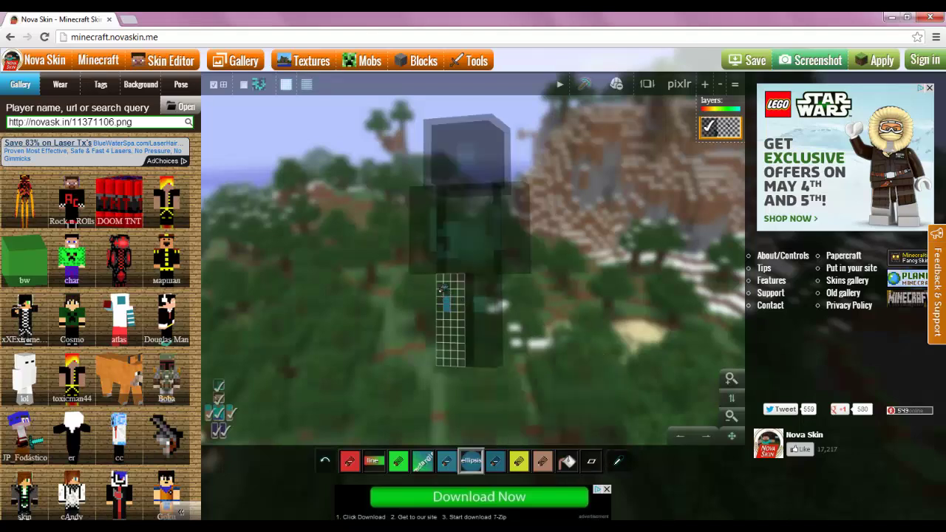
left_click_drag(445, 280, 447, 271)
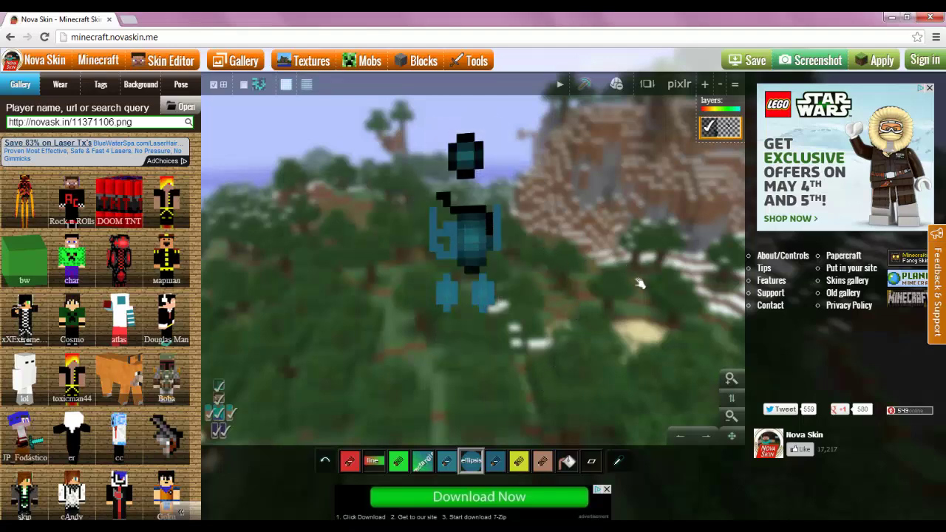
Step: Undo all the ellipses and strokes until the model is blank again
key("ctrl+z")
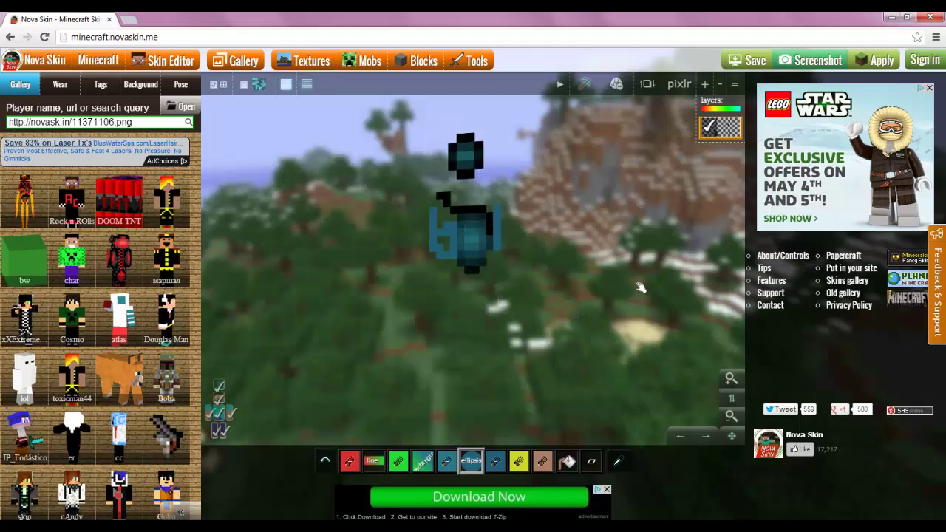
key("ctrl+z")
key("ctrl+z")
key("ctrl+z")
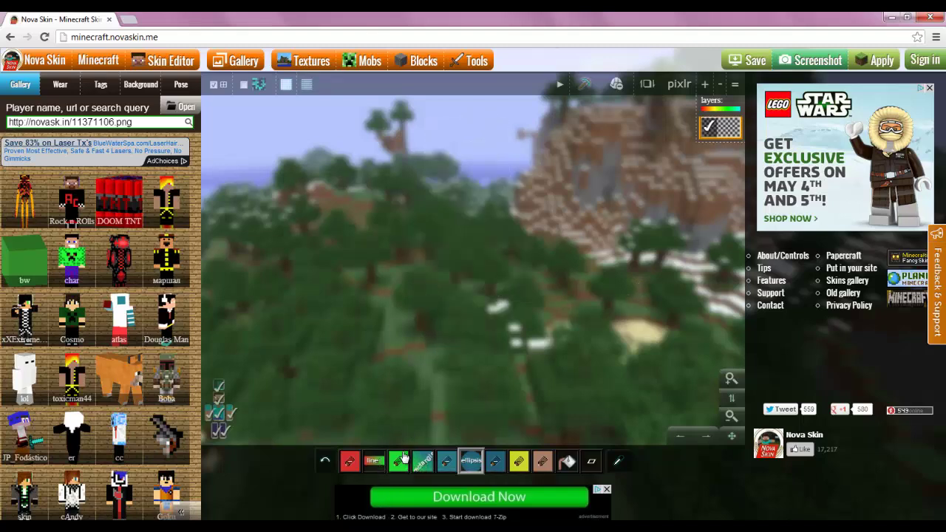
Step: Draw vertical red-to-green gradient lines down the front of the head and torso with the line tool
left_click(352, 464)
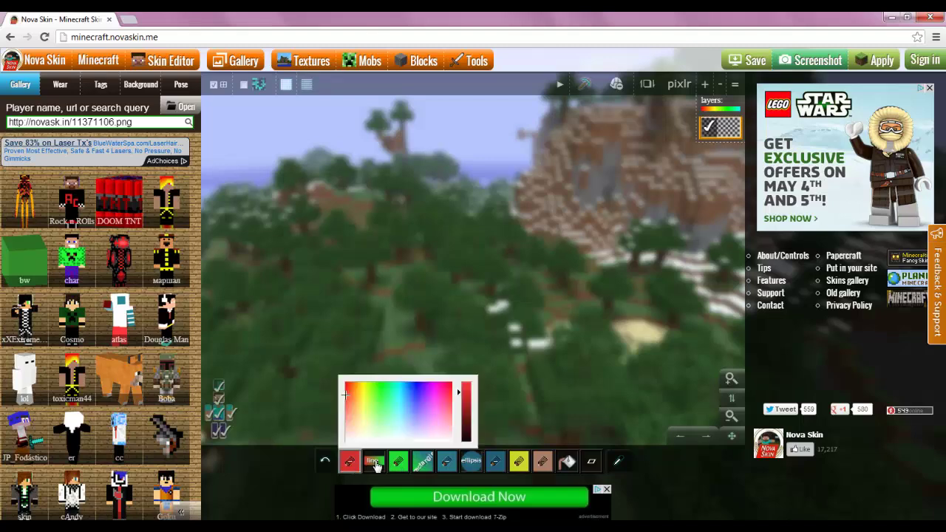
left_click(375, 464)
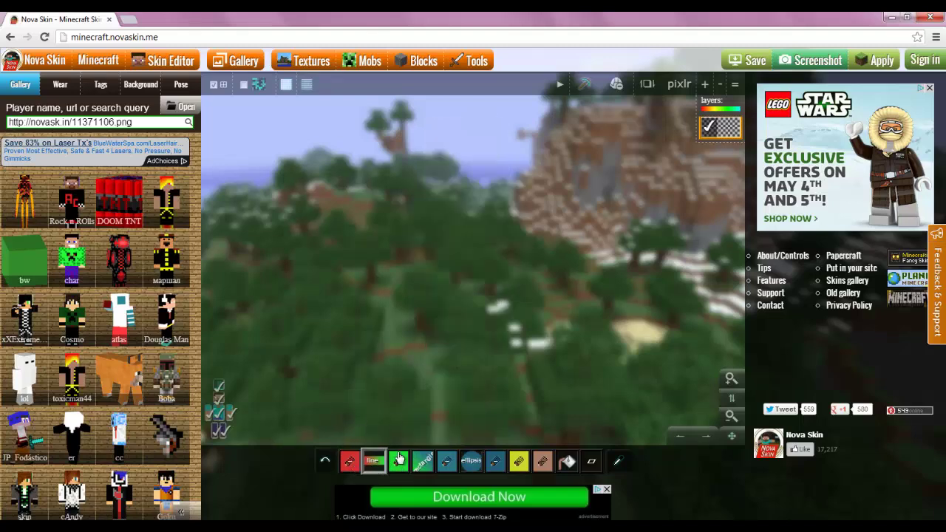
left_click_drag(461, 139, 466, 274)
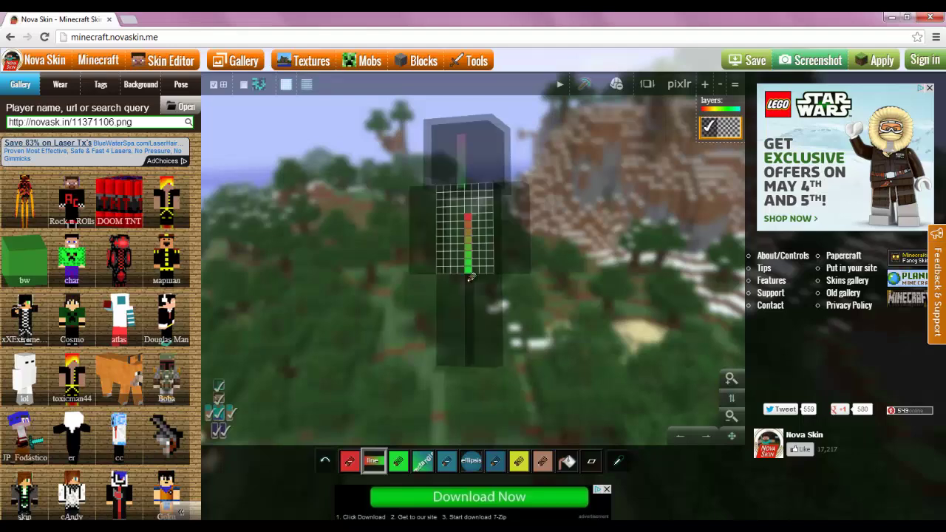
Step: Fill the fronts of the arms, head, torso and legs with green-to-teal gradient rectangles
left_click(427, 463)
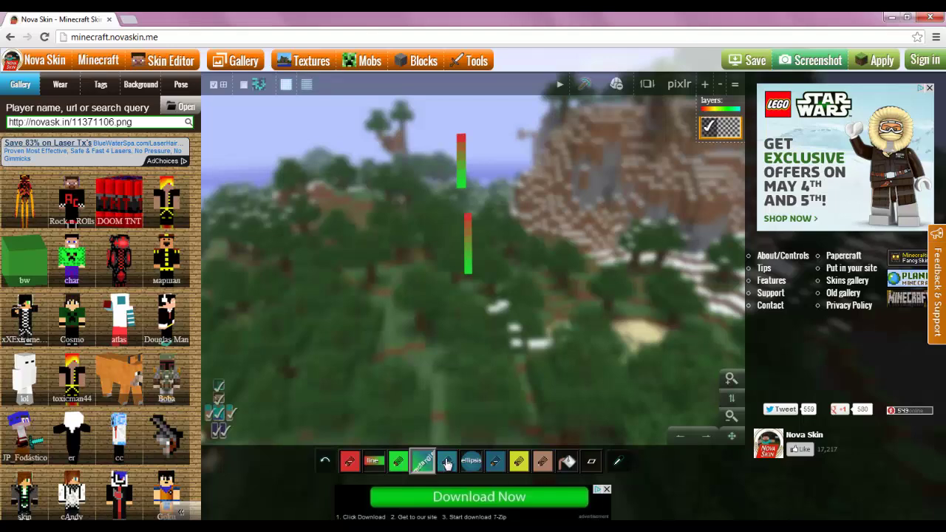
left_click_drag(427, 214, 438, 267)
mouse_move(415, 185)
left_mouse_down()
mouse_move(423, 254)
mouse_move(445, 279)
left_mouse_up()
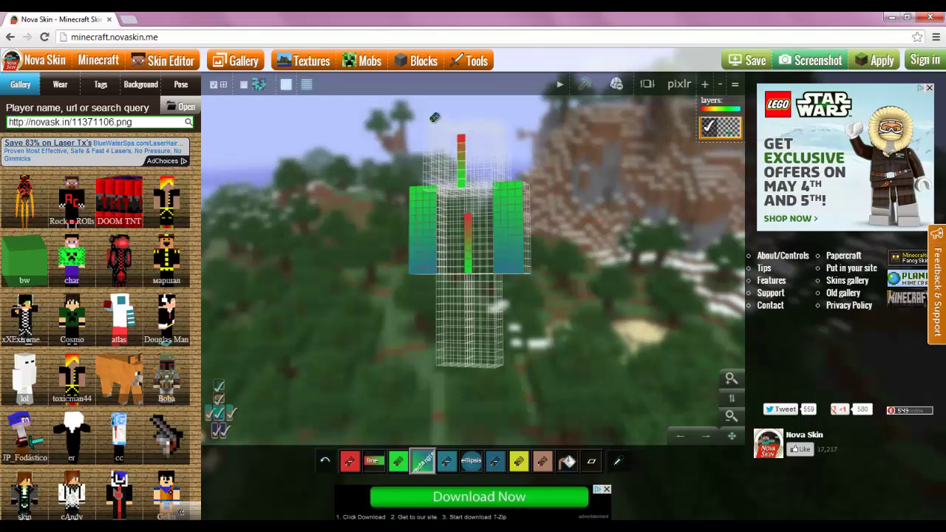
mouse_move(440, 120)
left_mouse_down()
mouse_move(490, 158)
mouse_move(480, 204)
mouse_move(501, 276)
left_mouse_up()
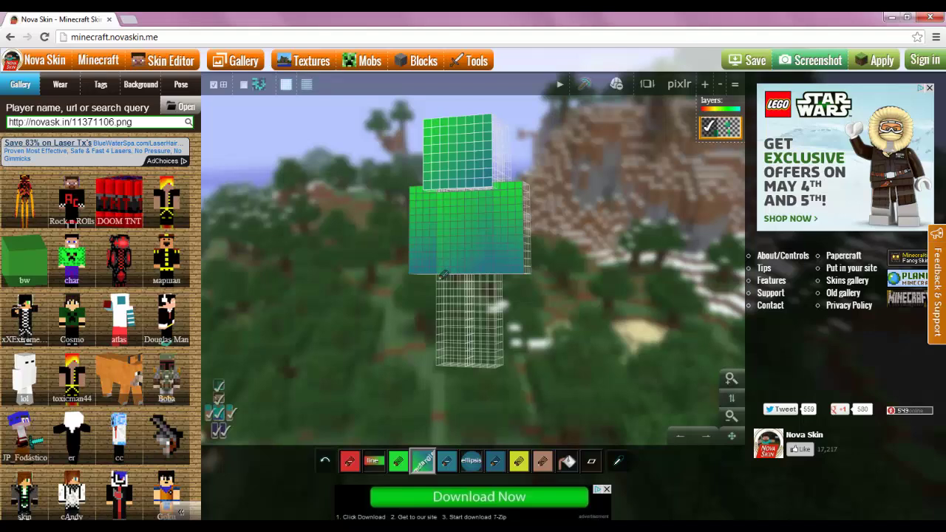
left_click_drag(443, 275, 481, 288)
mouse_move(484, 332)
left_mouse_down()
mouse_move(464, 350)
mouse_move(466, 364)
left_mouse_up()
left_click_drag(633, 333, 694, 344)
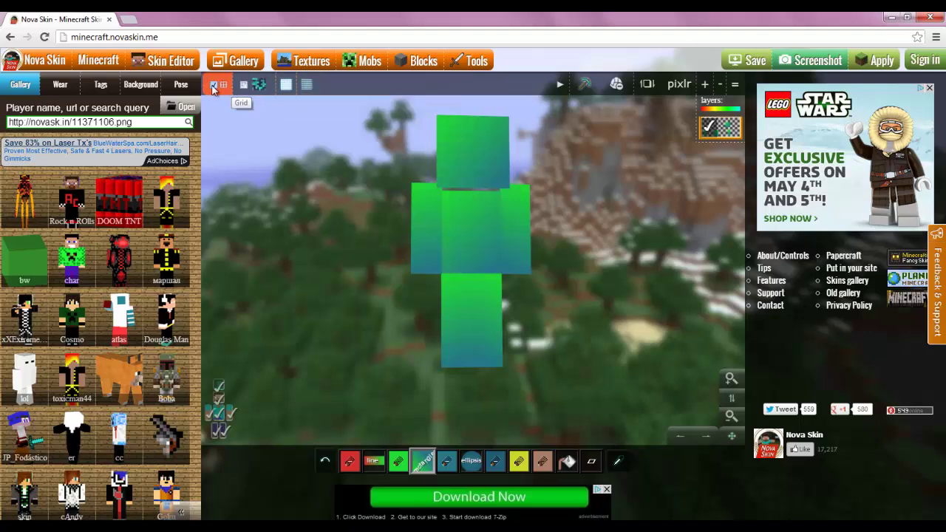
Step: Turn the model's grid off and back on, and enable the option beside the grid toggle
left_click_drag(586, 301, 467, 180)
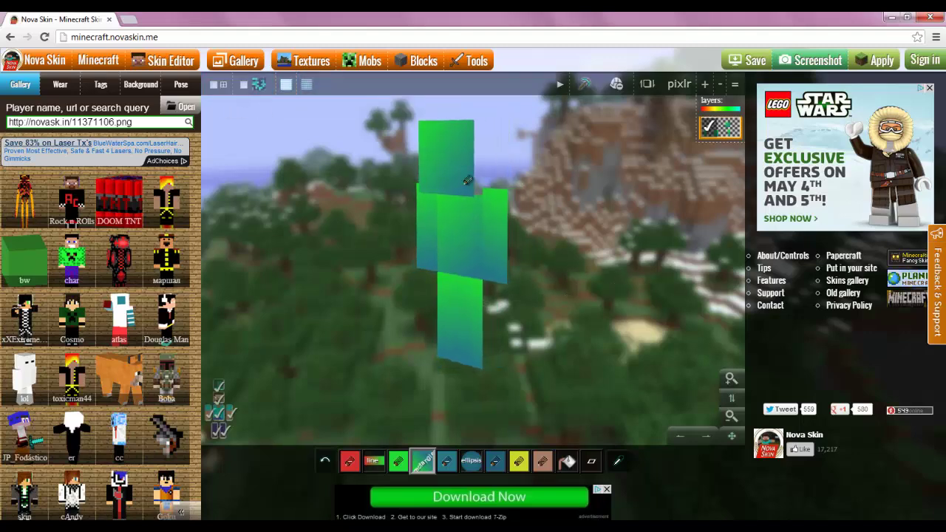
left_click(214, 85)
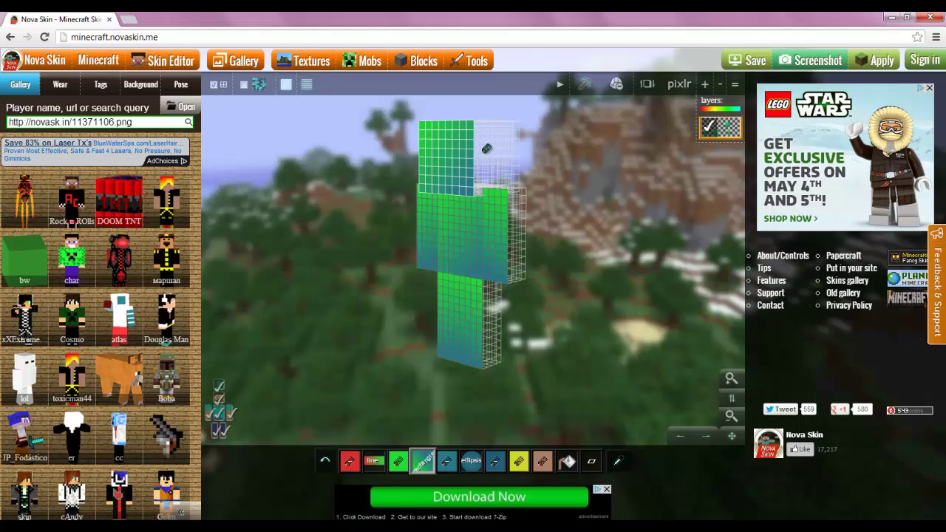
left_click(242, 85)
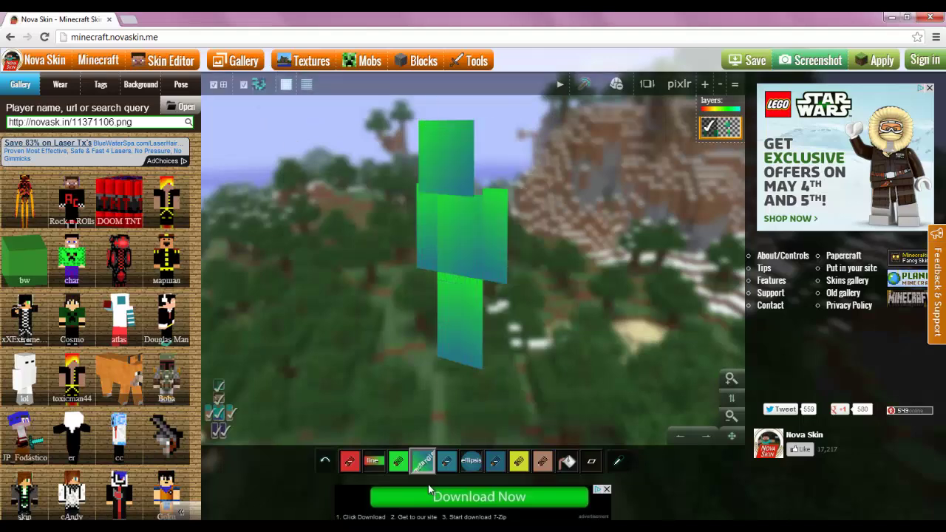
Step: Paint the side of the head with the mottled skin-tone brush
left_click_drag(571, 395, 551, 405)
left_click(542, 461)
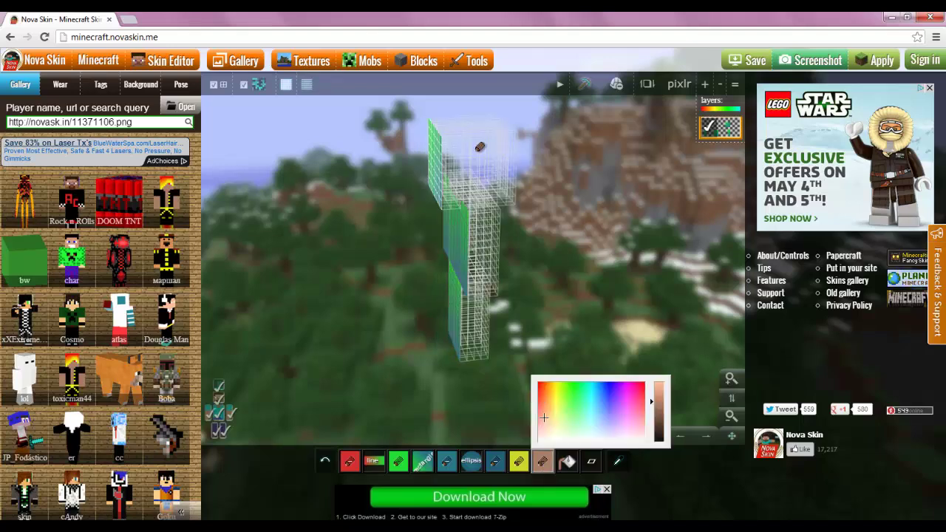
mouse_move(468, 162)
left_mouse_down()
mouse_move(485, 158)
mouse_move(481, 180)
mouse_move(462, 188)
mouse_move(469, 176)
mouse_move(507, 192)
mouse_move(492, 177)
mouse_move(465, 197)
mouse_move(452, 173)
mouse_move(447, 191)
mouse_move(451, 157)
mouse_move(466, 138)
mouse_move(494, 140)
mouse_move(488, 145)
mouse_move(512, 153)
mouse_move(515, 202)
mouse_move(514, 143)
left_mouse_up()
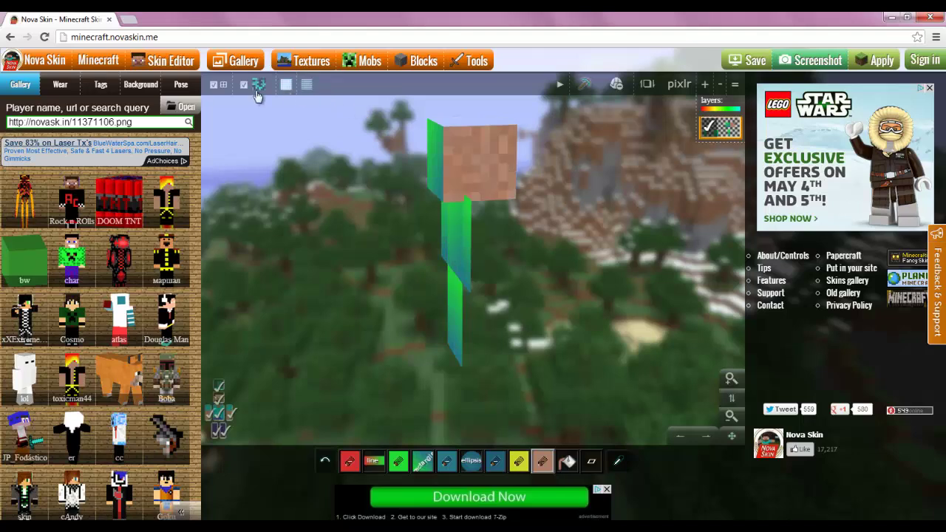
Step: Paint yellow patches on the outer side of the arm
left_click(519, 461)
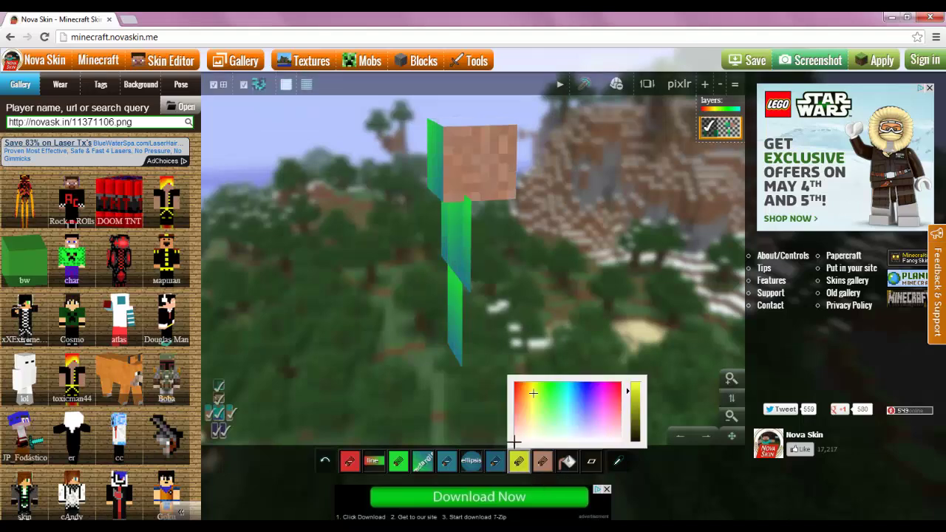
mouse_move(483, 204)
left_mouse_down()
mouse_move(495, 285)
mouse_move(500, 222)
left_mouse_up()
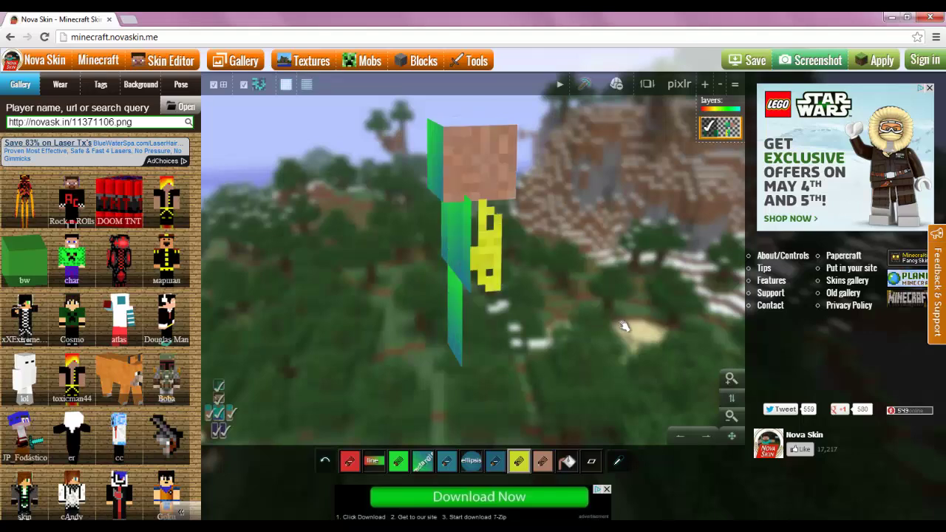
mouse_move(604, 313)
left_mouse_down()
mouse_move(629, 310)
mouse_move(647, 327)
mouse_move(657, 292)
mouse_move(644, 330)
left_mouse_up()
Step: Change the second blue brush to dark red and paint freehand patches on the front of the head and torso
left_click(501, 468)
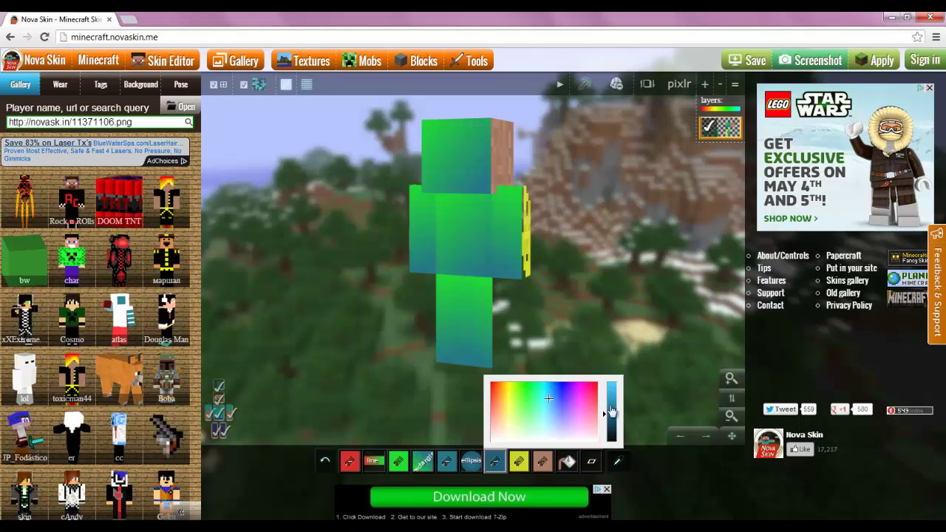
left_click(595, 388)
left_click(609, 399)
mouse_move(433, 151)
left_mouse_down()
mouse_move(458, 168)
mouse_move(433, 184)
mouse_move(474, 152)
mouse_move(496, 153)
mouse_move(487, 168)
mouse_move(479, 157)
mouse_move(466, 164)
left_mouse_up()
left_click_drag(593, 358, 623, 353)
left_click_drag(448, 122, 460, 125)
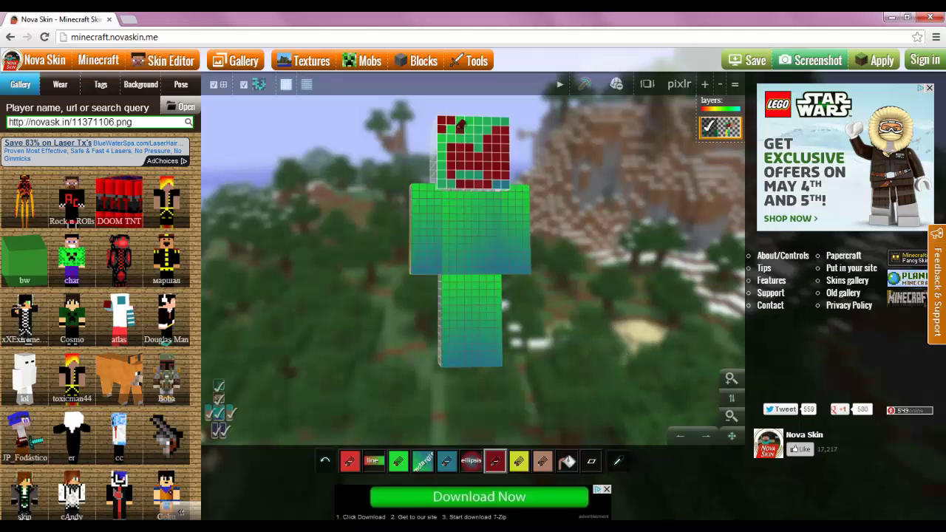
mouse_move(438, 204)
left_mouse_down()
mouse_move(473, 224)
mouse_move(480, 258)
mouse_move(497, 233)
left_mouse_up()
left_click_drag(646, 328, 554, 323)
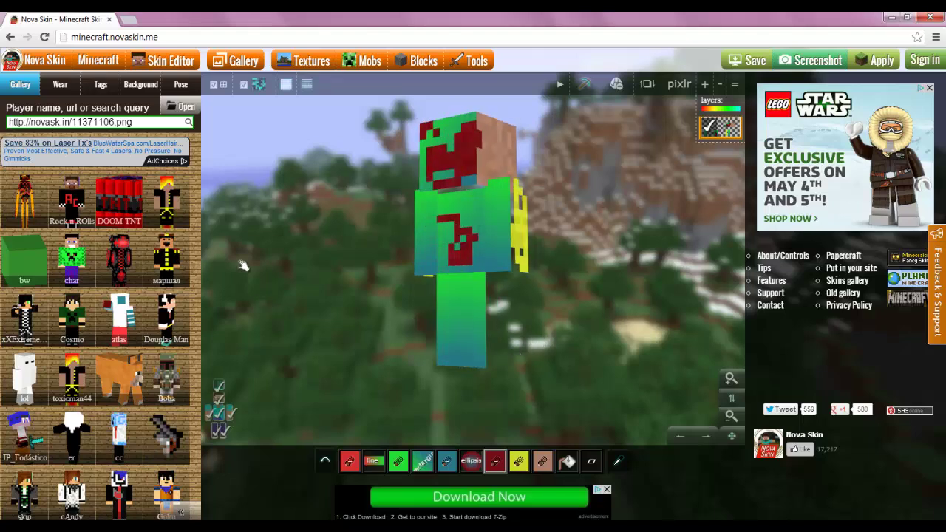
Step: Import the treehero PNG skin from the computer as a new layer and view it from the front
left_click(186, 108)
left_click(188, 110)
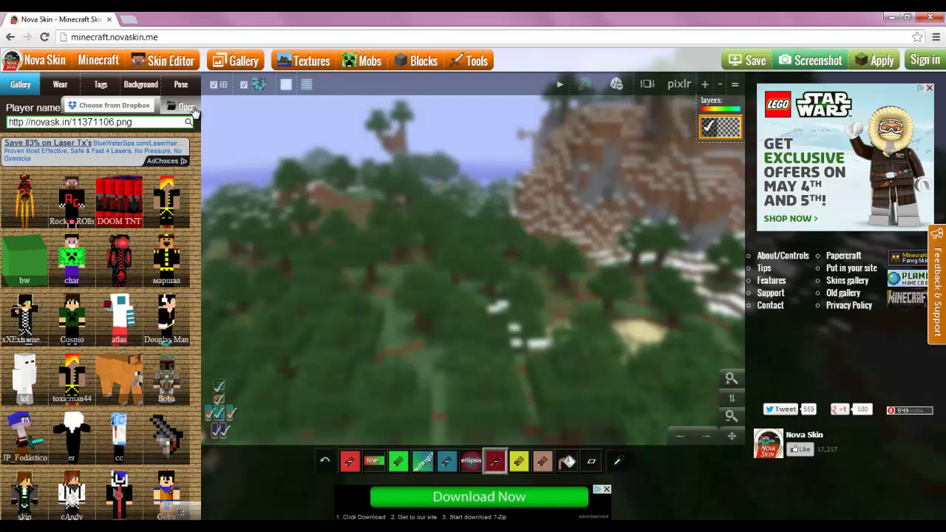
left_click(364, 235)
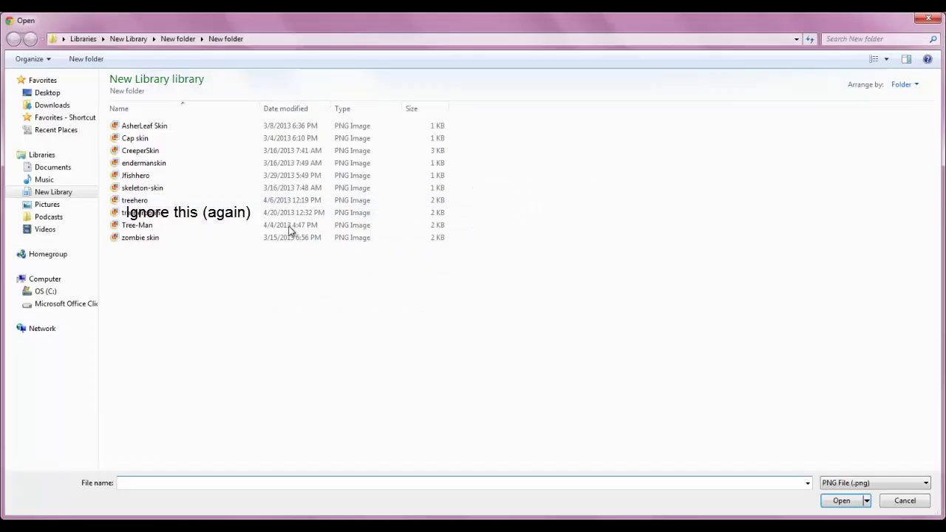
double_click(209, 204)
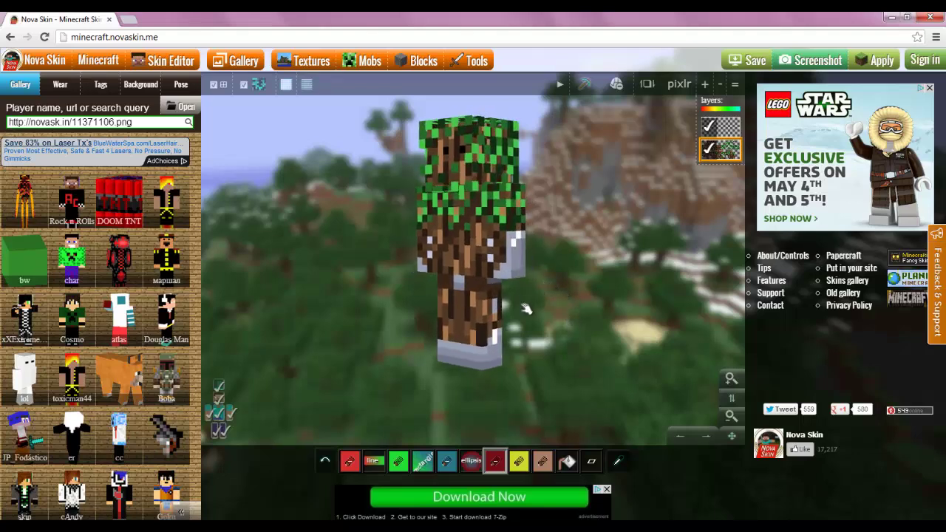
left_click_drag(622, 300, 636, 298)
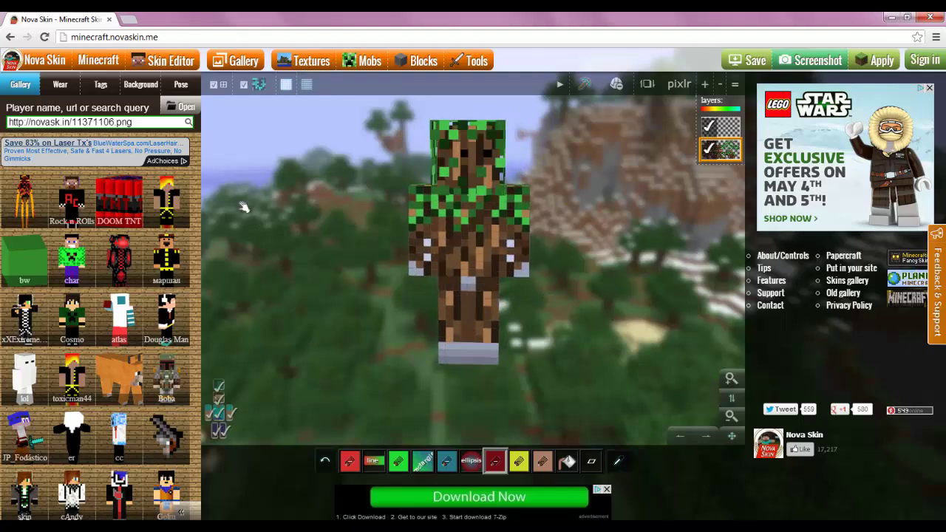
Step: Set the background to the canyon waterfall with the stone sword and move the character aside so the sword is uncovered
left_click(99, 86)
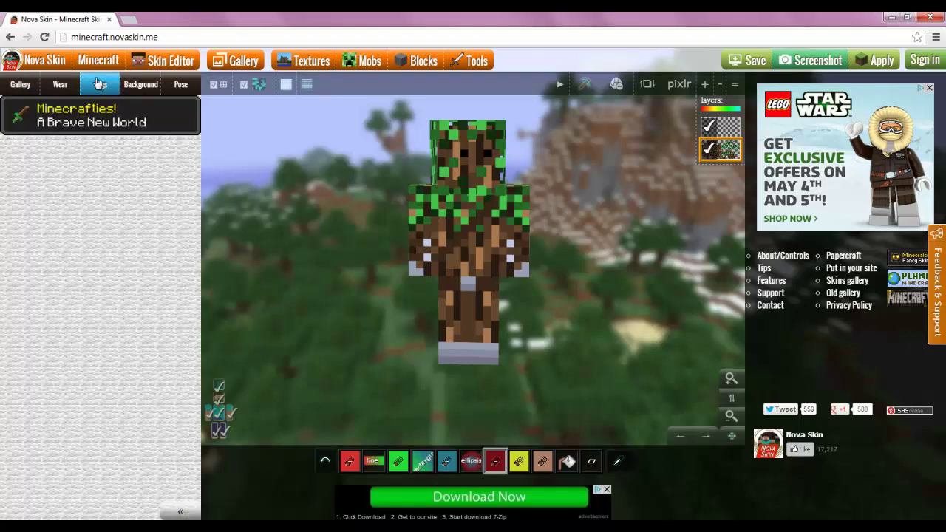
left_click(138, 85)
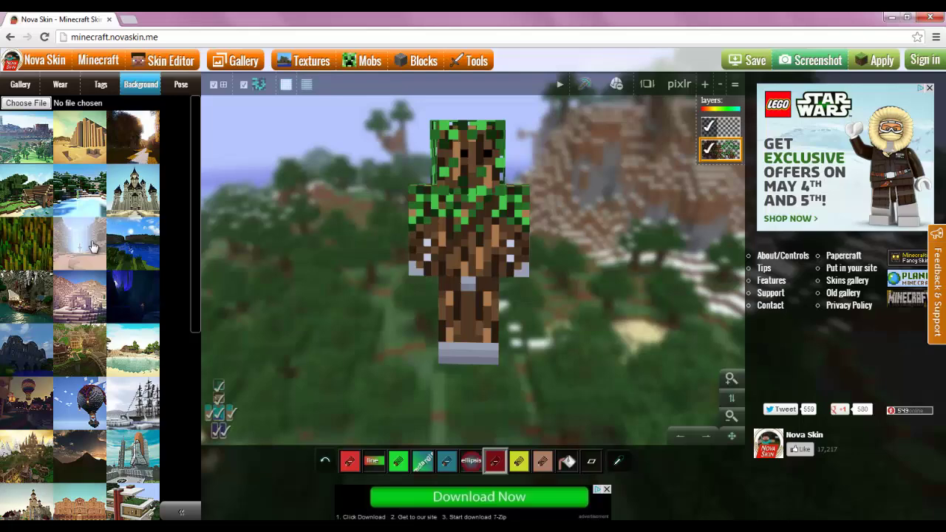
left_click(93, 246)
left_click_drag(568, 281, 250, 281)
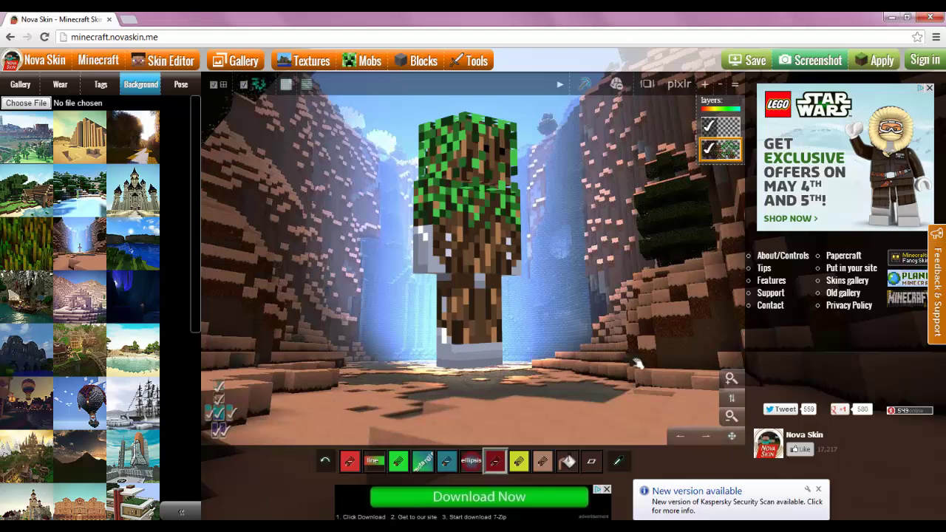
left_click_drag(731, 436, 555, 347)
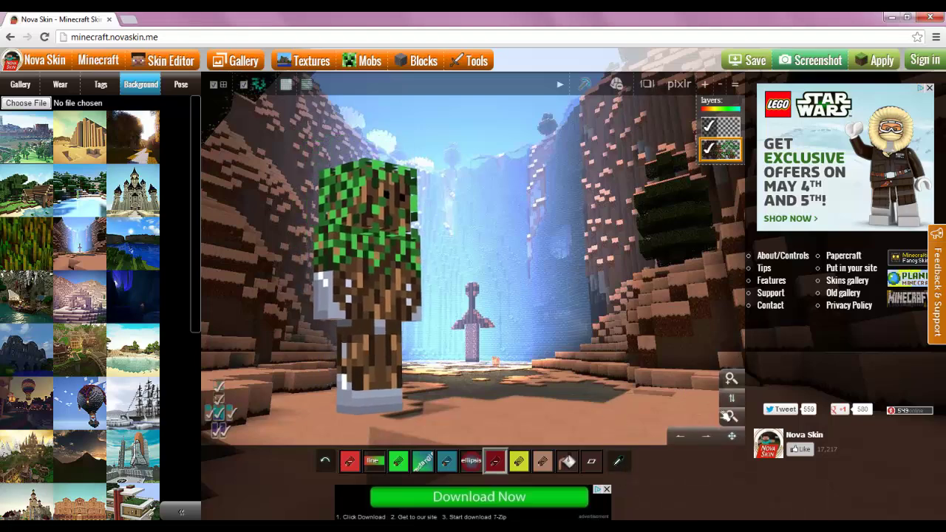
left_click_drag(608, 327, 591, 344)
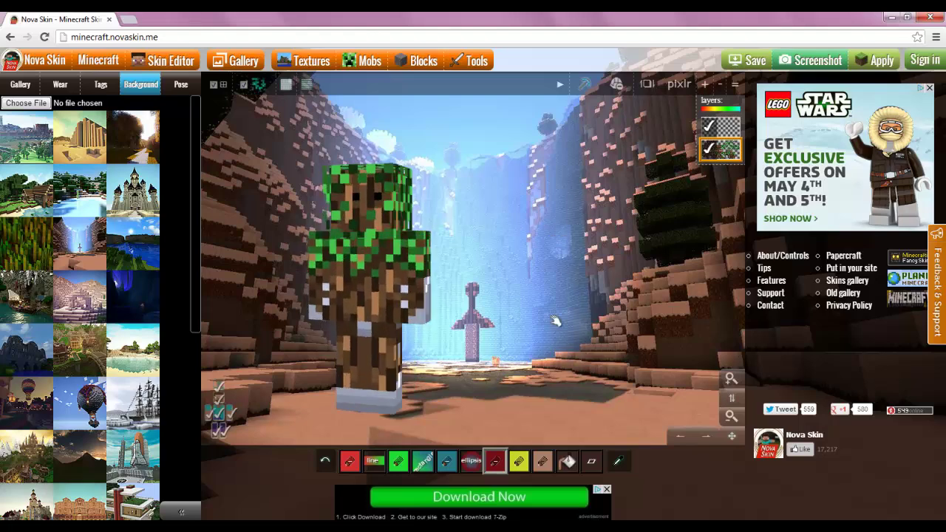
left_click_drag(695, 404, 739, 427)
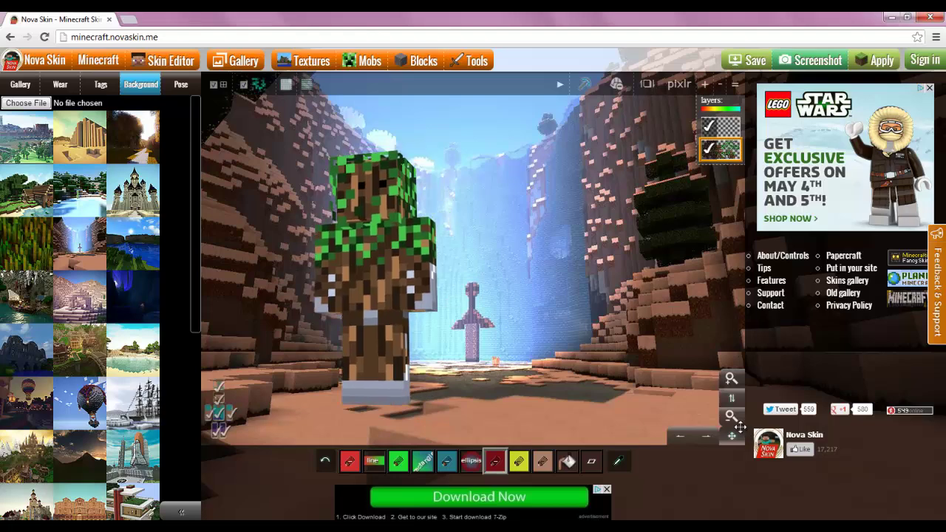
Step: Zoom the character in and out, finishing with it slightly larger in the scene
left_click(731, 381)
left_click(730, 416)
left_click_drag(732, 398, 709, 225)
middle_click_drag(710, 225, 715, 387)
scroll(715, 388, "up", 2)
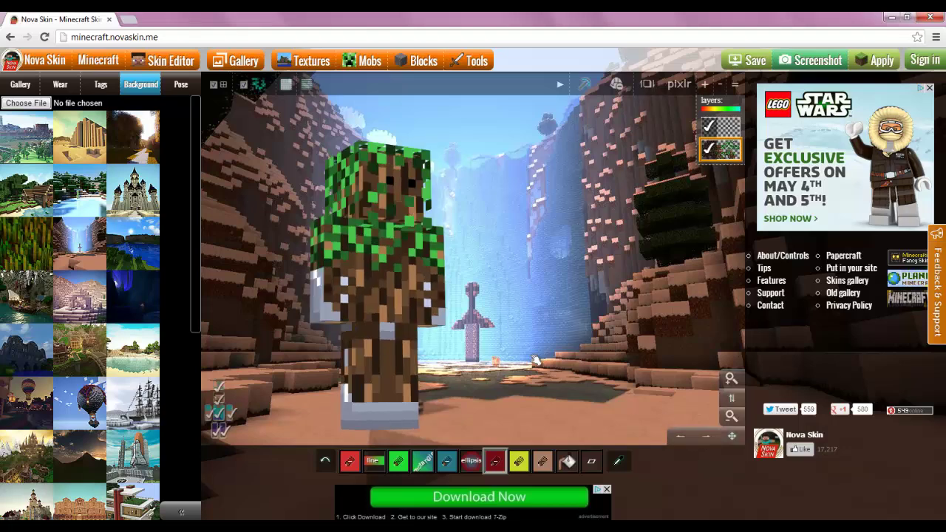
Step: Put a bow in the character's hand and start the movement animation
left_click(584, 85)
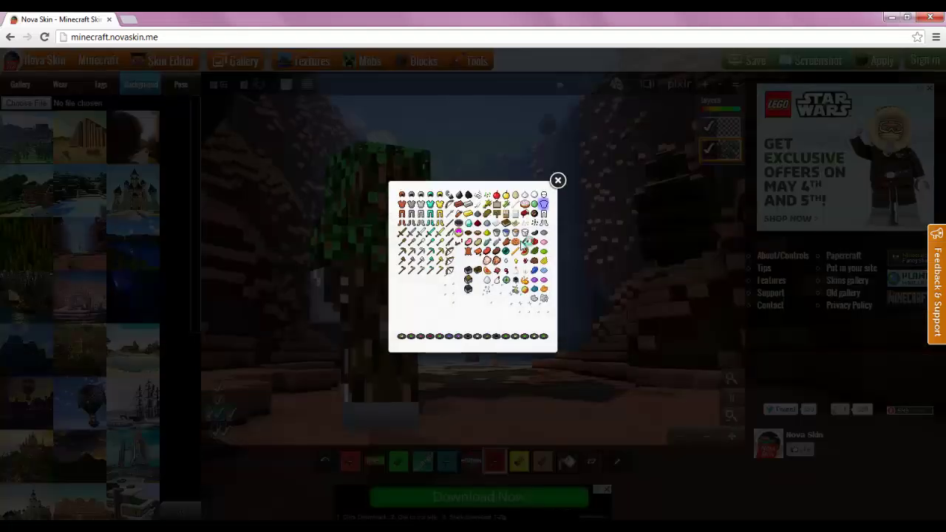
left_click(449, 253)
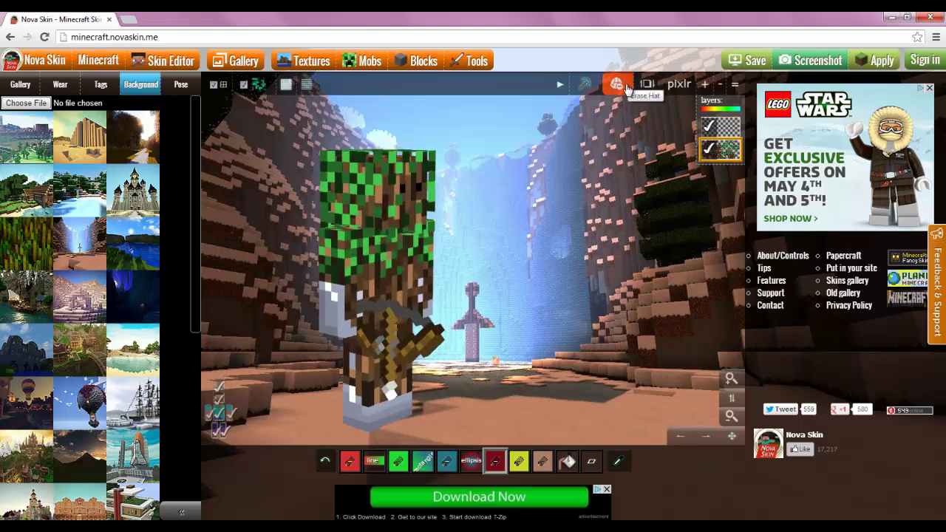
left_click(559, 88)
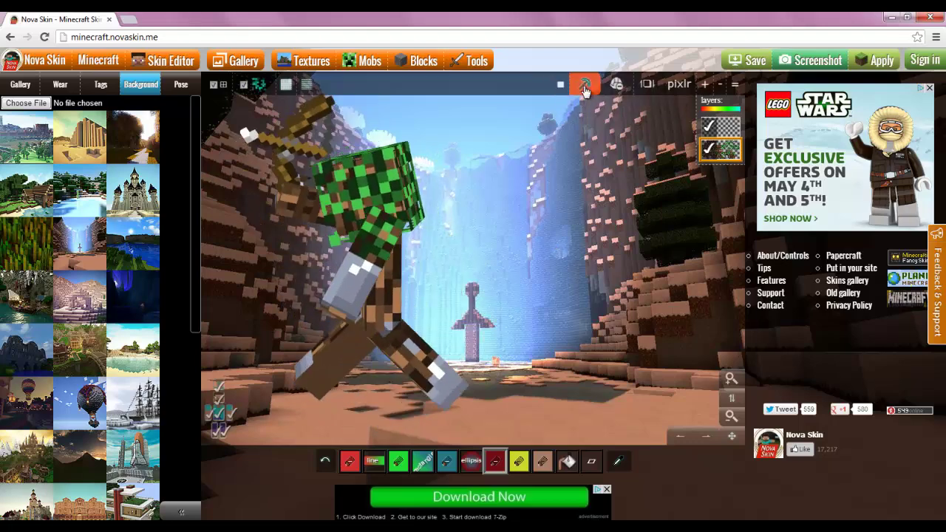
Step: Replace the held bow with an iron axe and change the background to the sunny blue lake
left_click(616, 83)
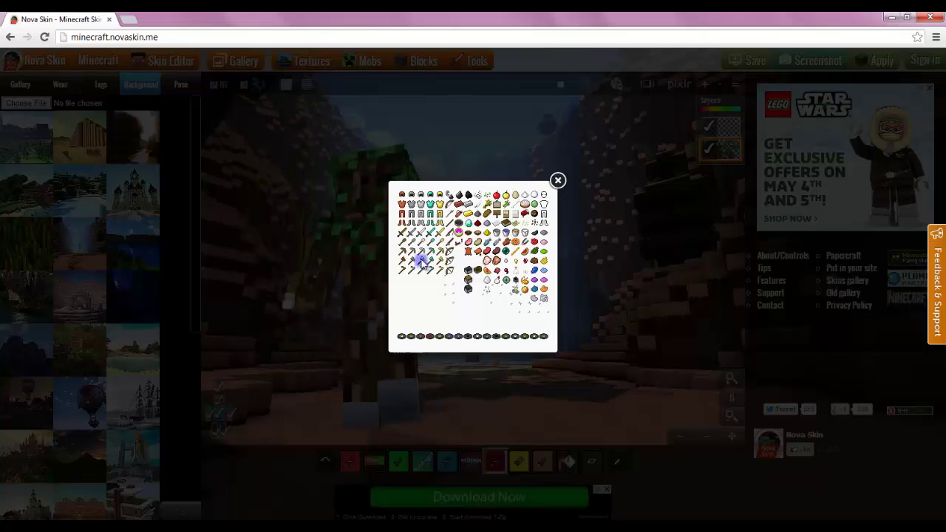
left_click(466, 266)
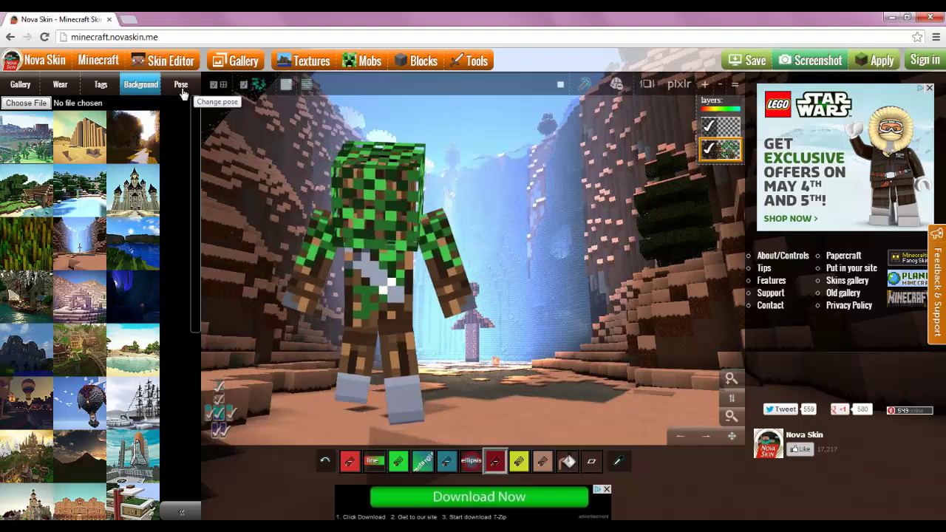
left_click(136, 191)
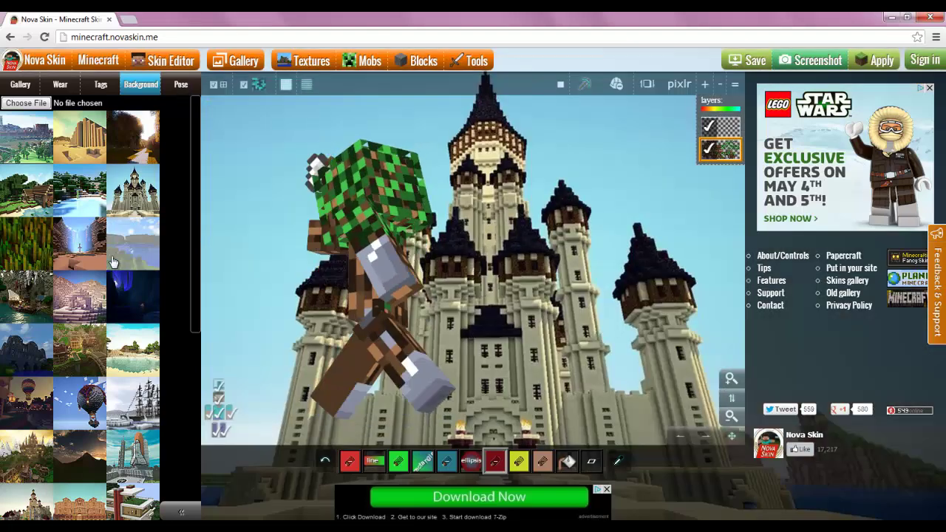
left_click(116, 258)
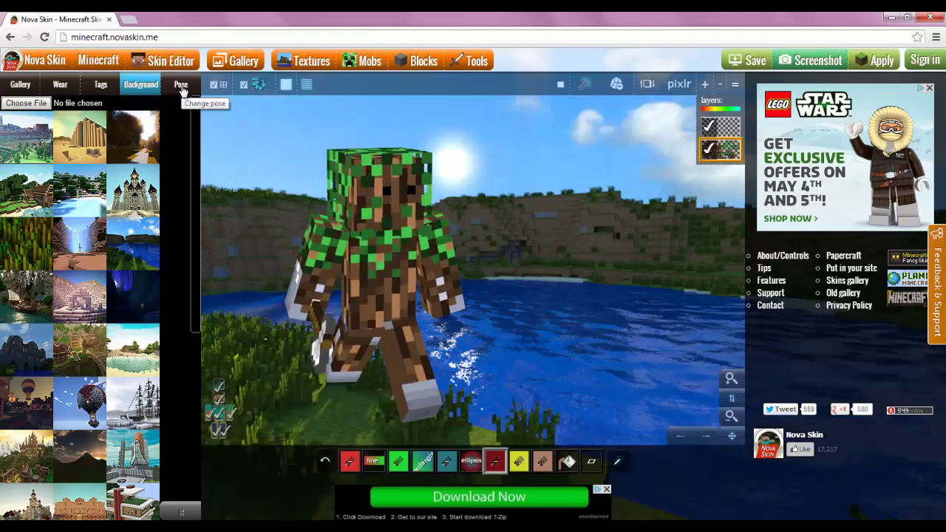
Step: Open the pose settings, choose the running pose and stop the animation
left_click(181, 86)
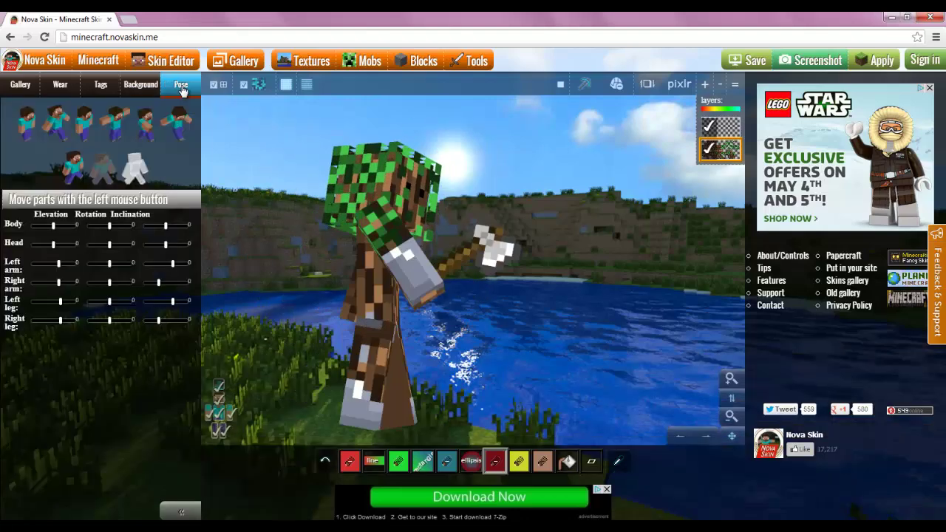
left_click(76, 167)
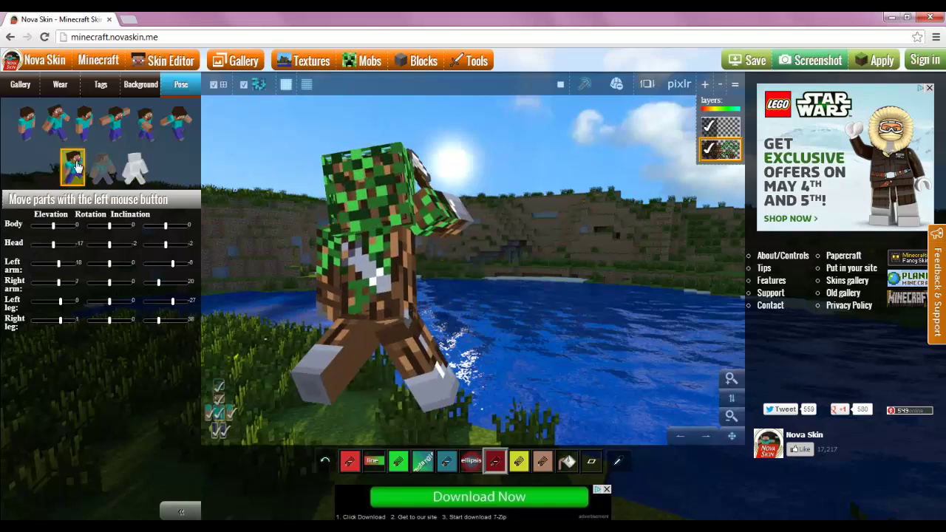
left_click(560, 84)
Step: Try the last two preset poses of the first row and view each from another angle
left_click(144, 127)
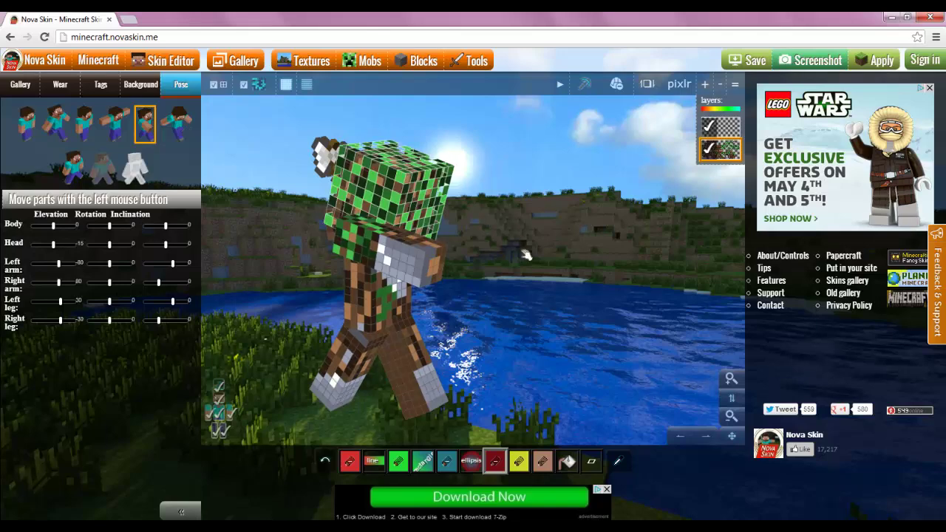
left_click_drag(431, 297, 283, 262)
left_click(176, 123)
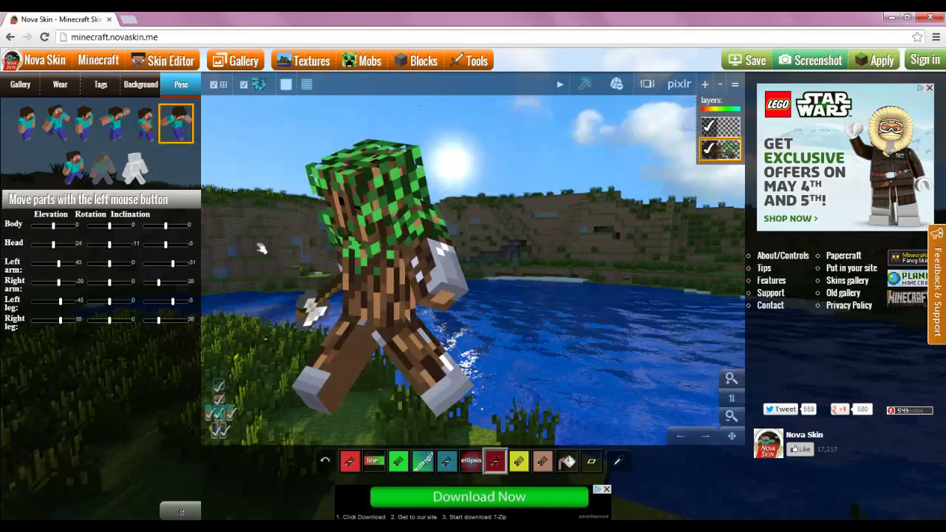
left_click_drag(557, 269, 513, 256)
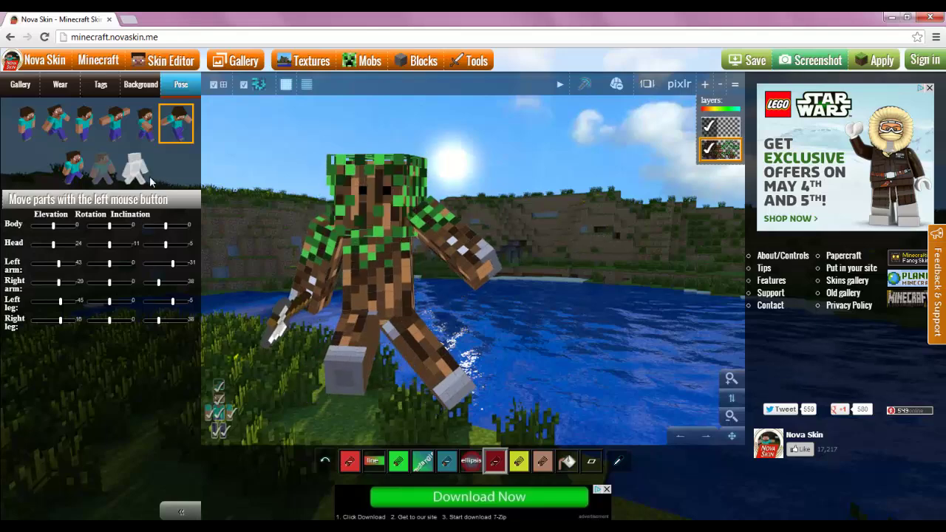
Step: Reset the character to the neutral pose, then raise the axe arm overhead, swing the free arm outward and turn the head
left_click(135, 168)
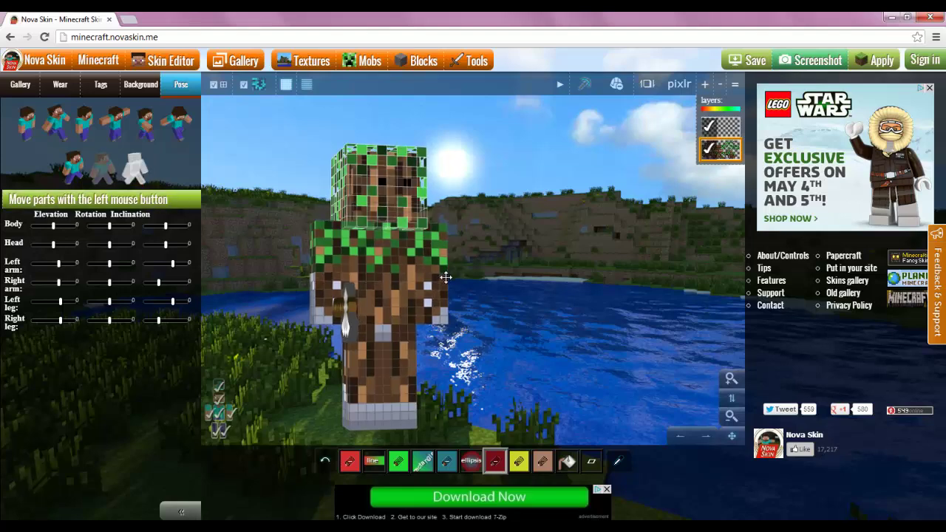
left_click_drag(459, 264, 624, 100)
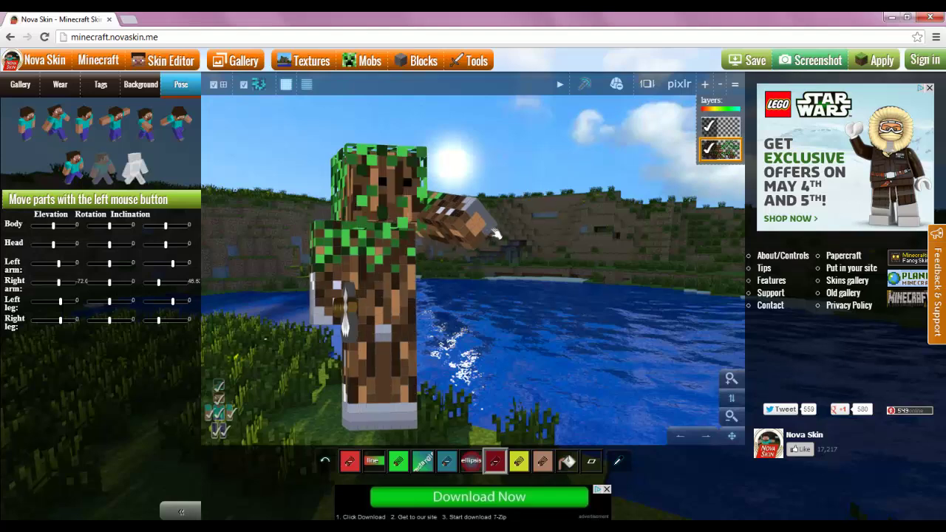
left_click_drag(478, 253, 474, 138)
left_click_drag(327, 275, 254, 122)
left_click_drag(354, 209, 606, 144)
left_click_drag(323, 206, 316, 237)
Step: Move the legs by hand into a wide stride, with one leg forward and the other back
left_click_drag(355, 391, 317, 471)
left_click_drag(330, 418, 351, 463)
left_click_drag(354, 396, 351, 427)
mouse_move(371, 380)
left_mouse_down()
mouse_move(367, 428)
mouse_move(367, 385)
left_mouse_up()
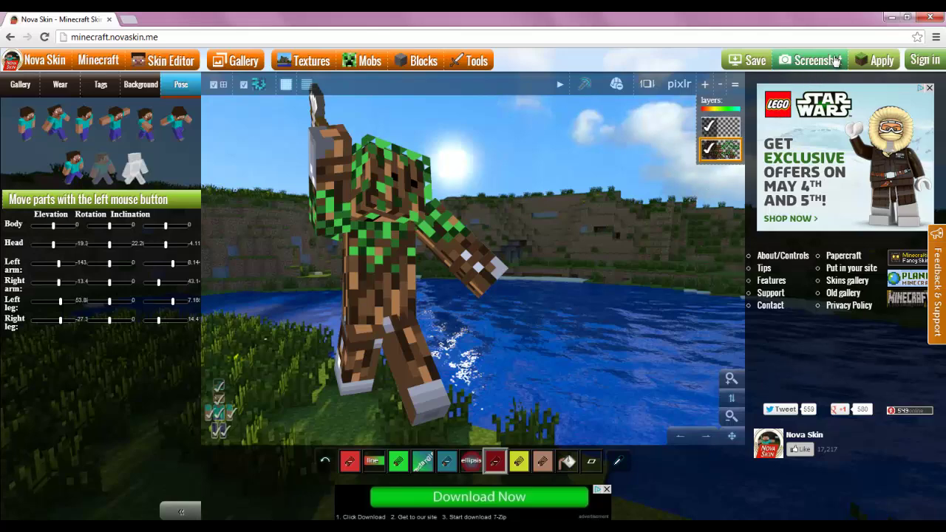
Step: Try to save a screenshot of the posed character as an image
left_click(812, 62)
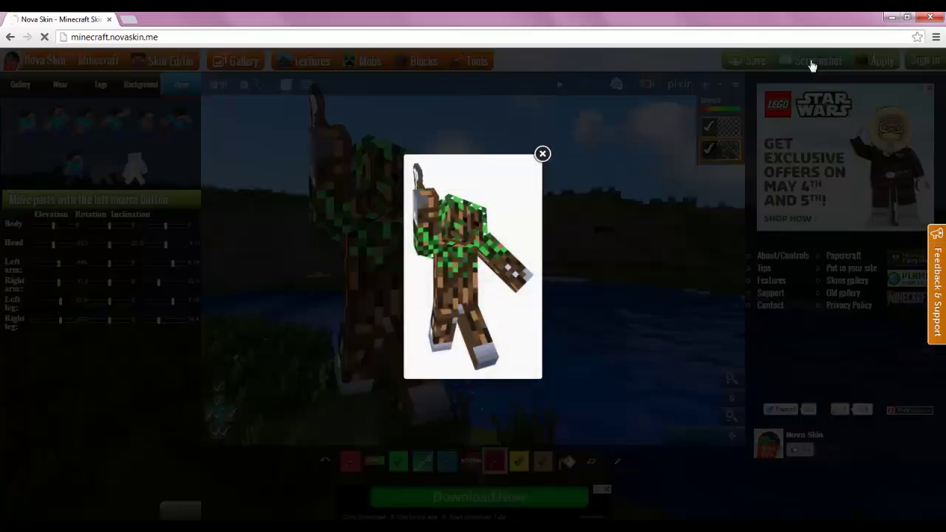
right_click(484, 207)
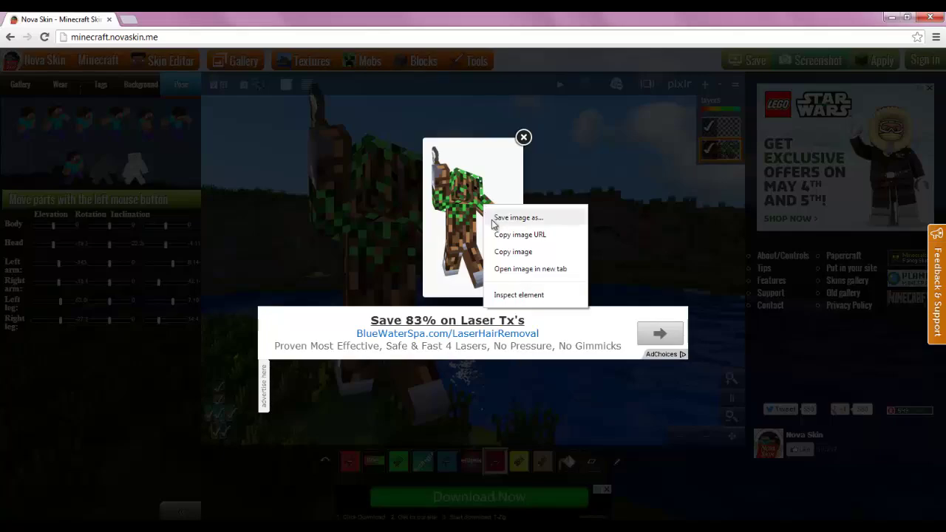
left_click(518, 217)
key("Return")
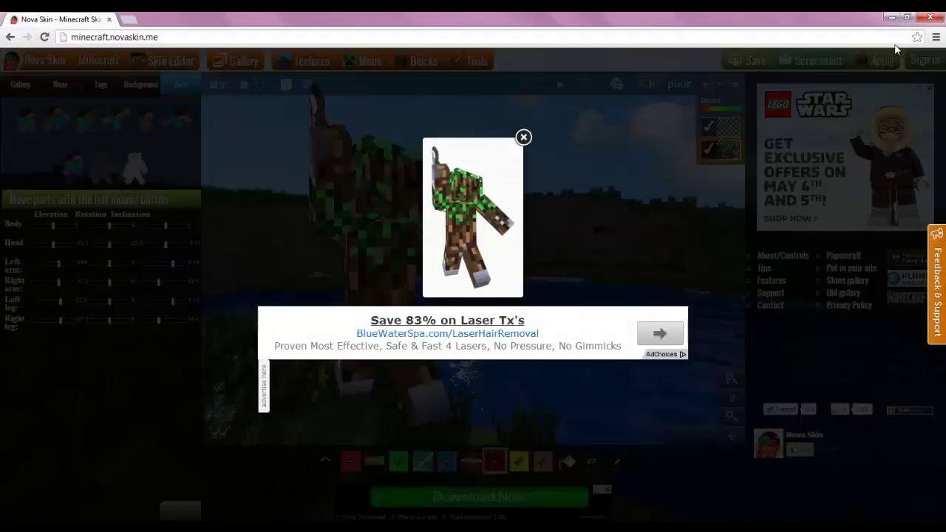
left_click(523, 139)
Step: Turn the character so the axe faces the viewer, take a new screenshot and start saving its image
left_click_drag(534, 196, 486, 231)
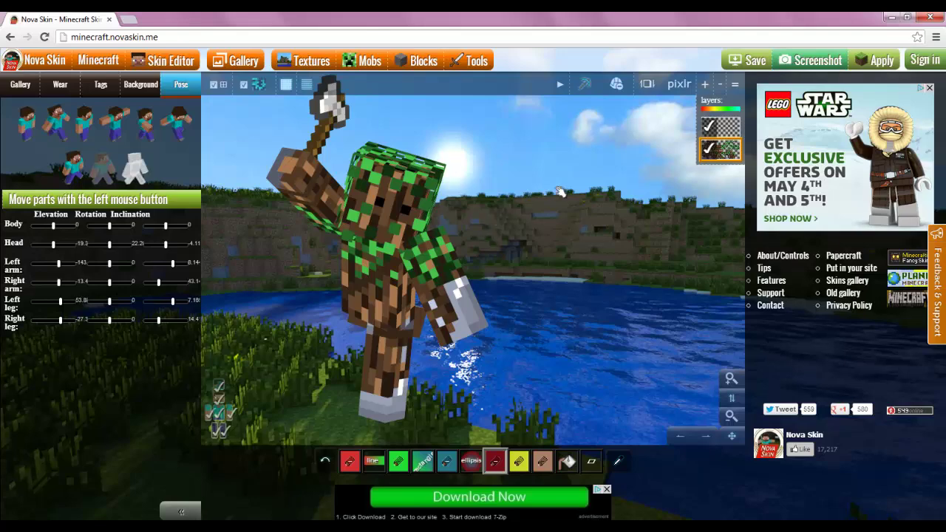
left_click(754, 60)
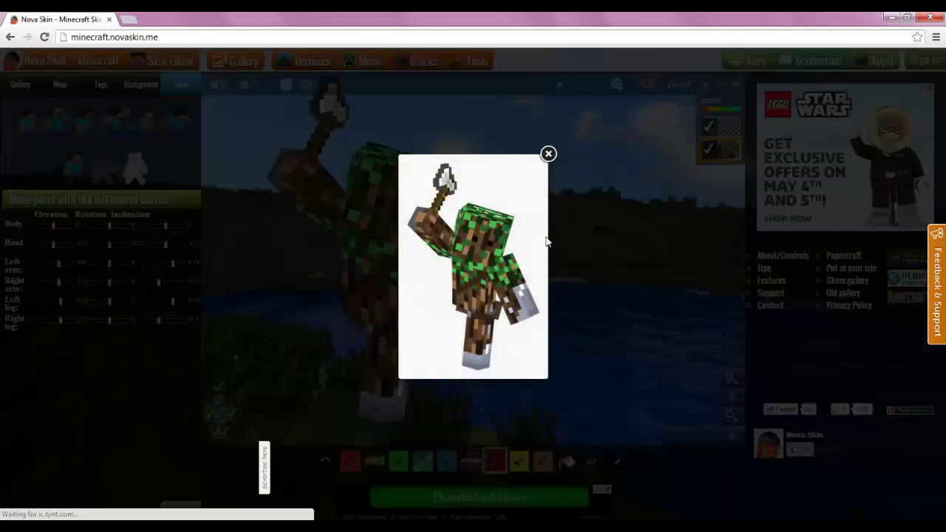
right_click(474, 237)
left_click(506, 244)
Step: Save the screenshot as the PNG file Jfisheroaxe in New folder of New Library and close the preview
left_click(67, 191)
left_click(190, 459)
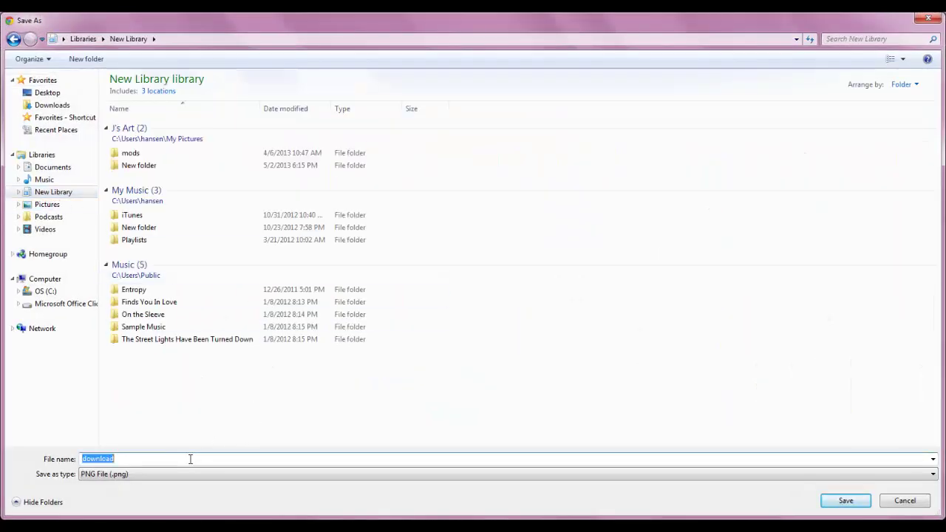
double_click(140, 165)
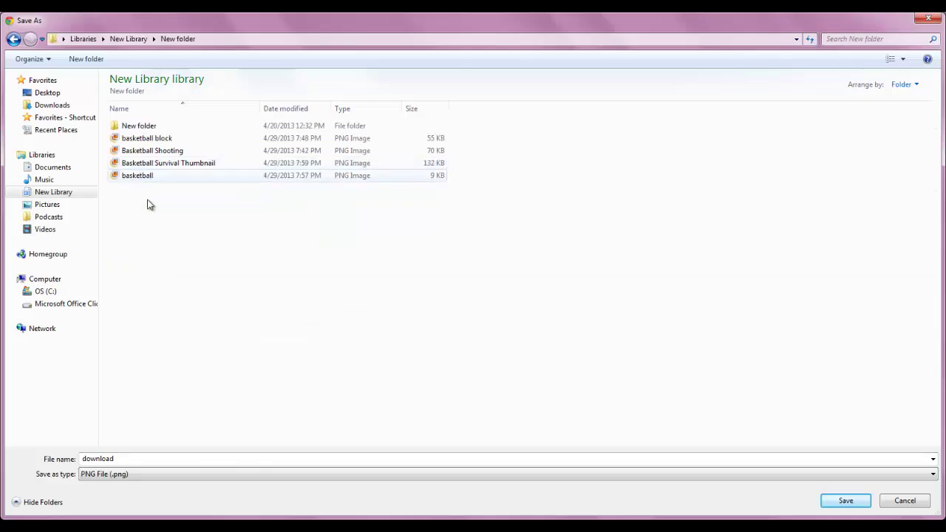
left_click(146, 459)
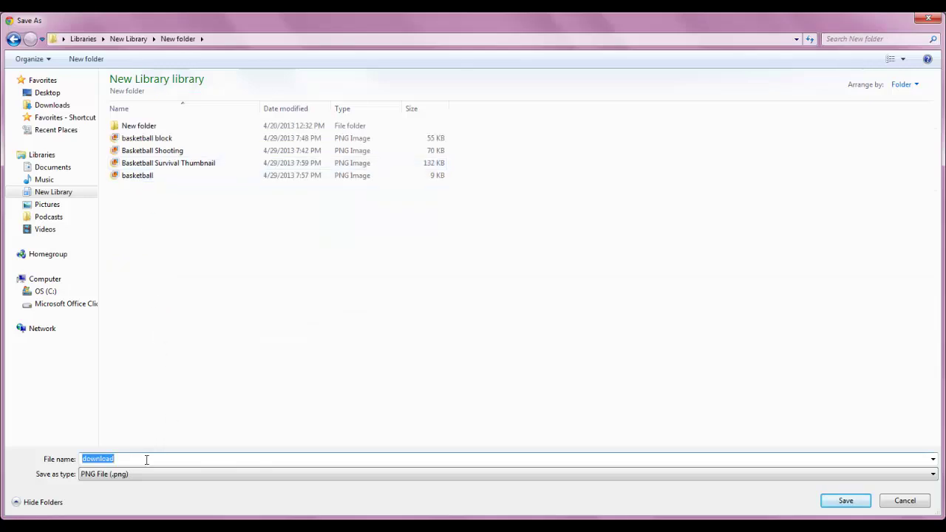
type("Jfisheroaxe")
left_click(861, 503)
left_click(528, 126)
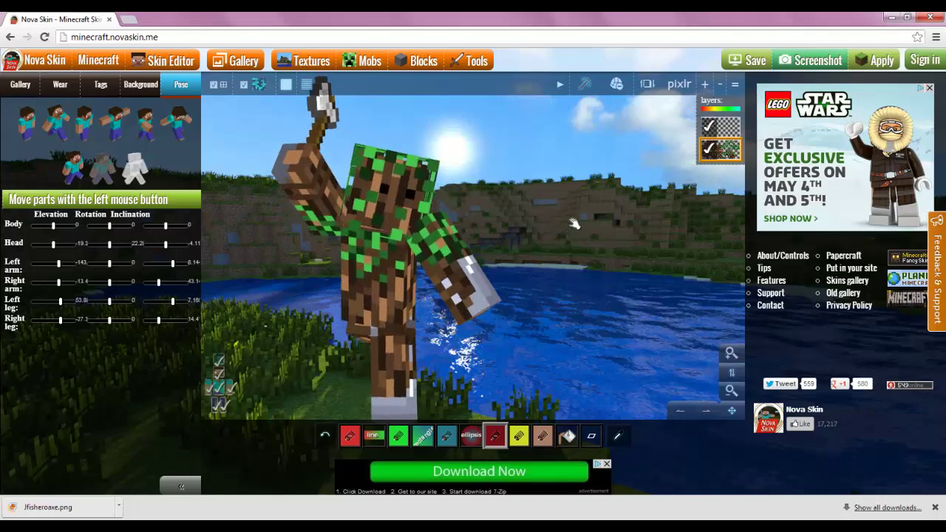
Step: Delete the transparent layer above the tree skin layer and turn the character to its side
left_click(721, 130)
left_click(721, 85)
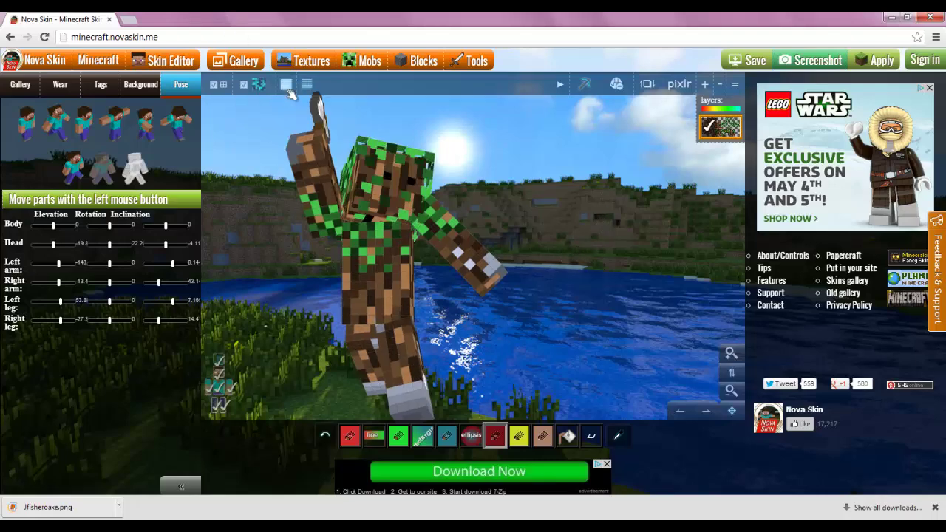
left_click_drag(245, 198, 583, 342)
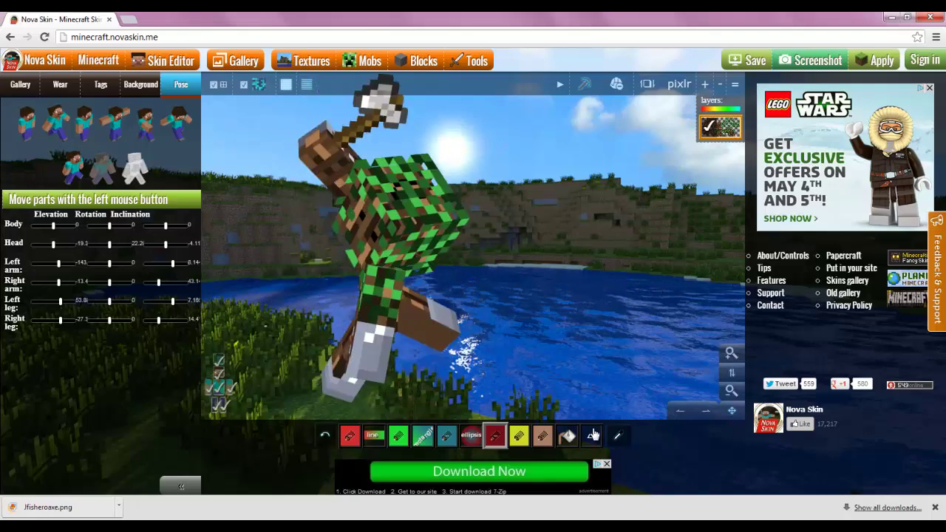
Step: Demonstrate the bucket fill and the eraser on the leg, and recolour the skin-tone brush to brown
left_click(573, 438)
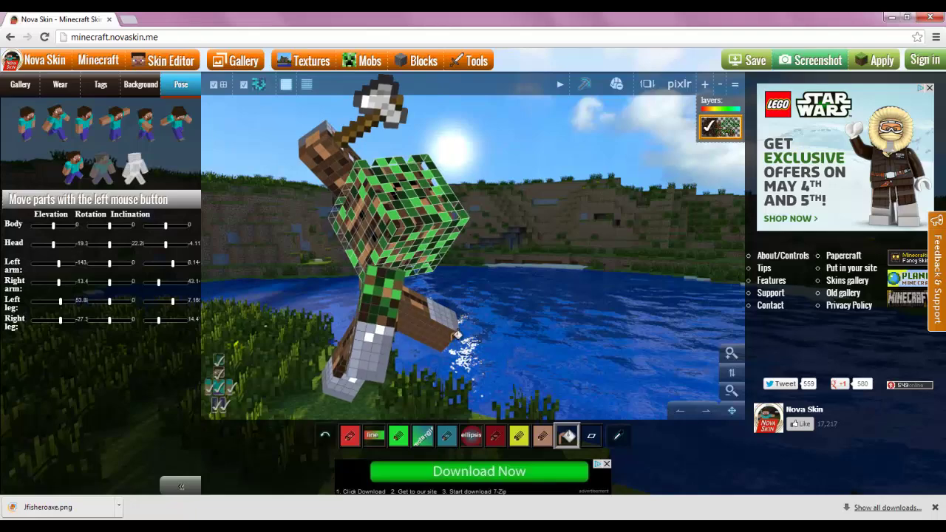
left_click(593, 437)
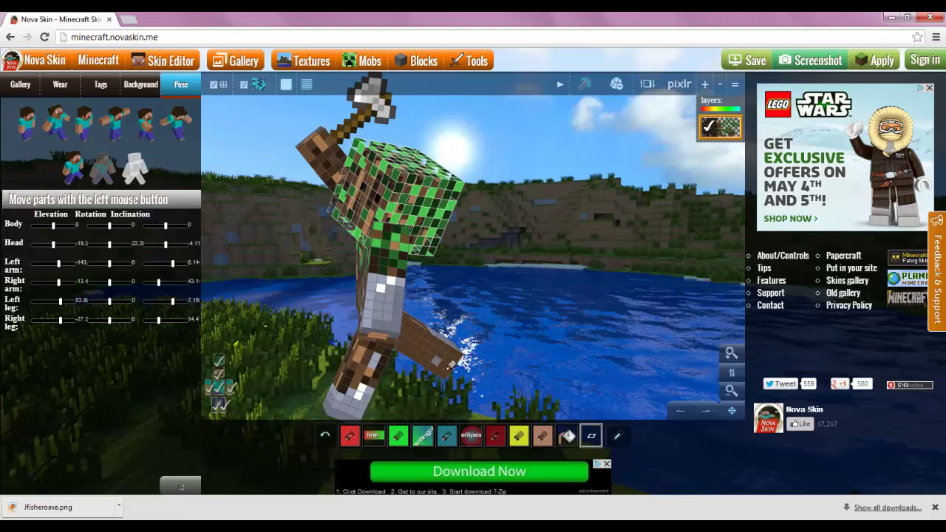
left_click(546, 438)
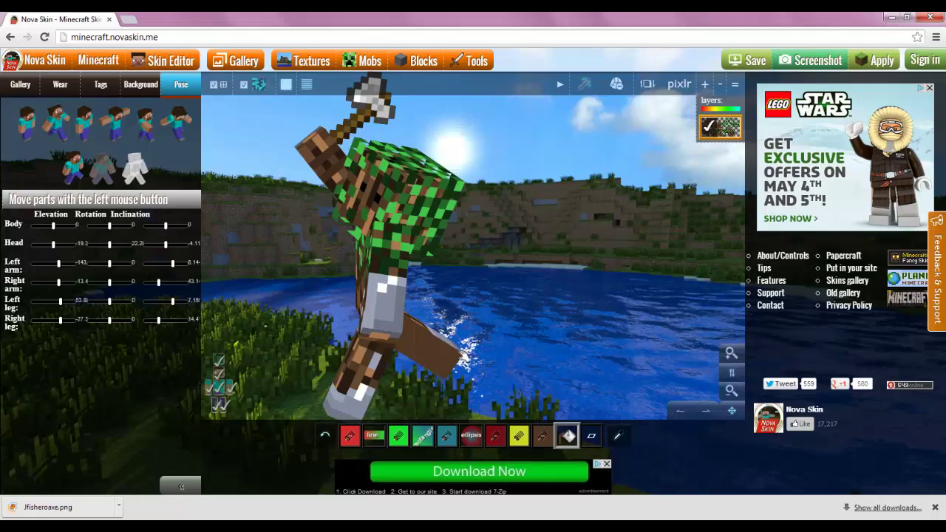
Step: Turn the character back to the front and return to the skin gallery
left_click_drag(607, 357, 671, 383)
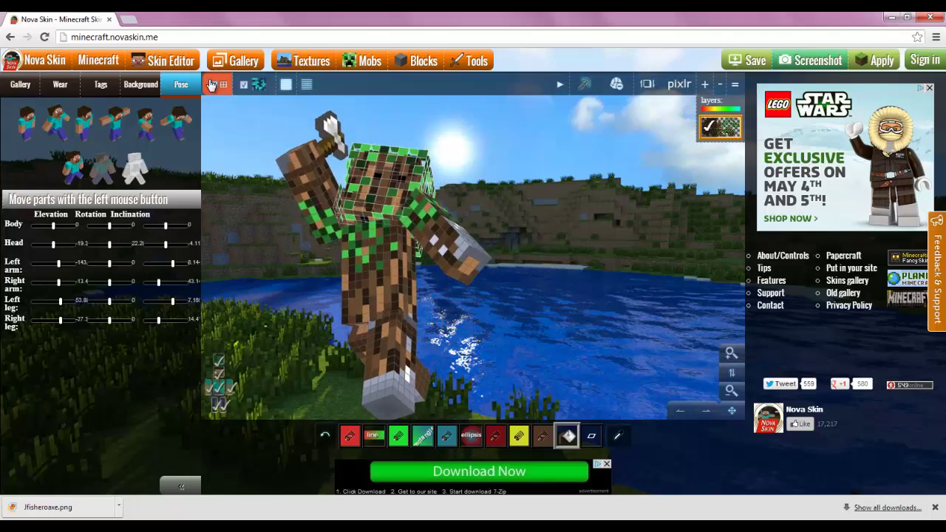
left_click(28, 87)
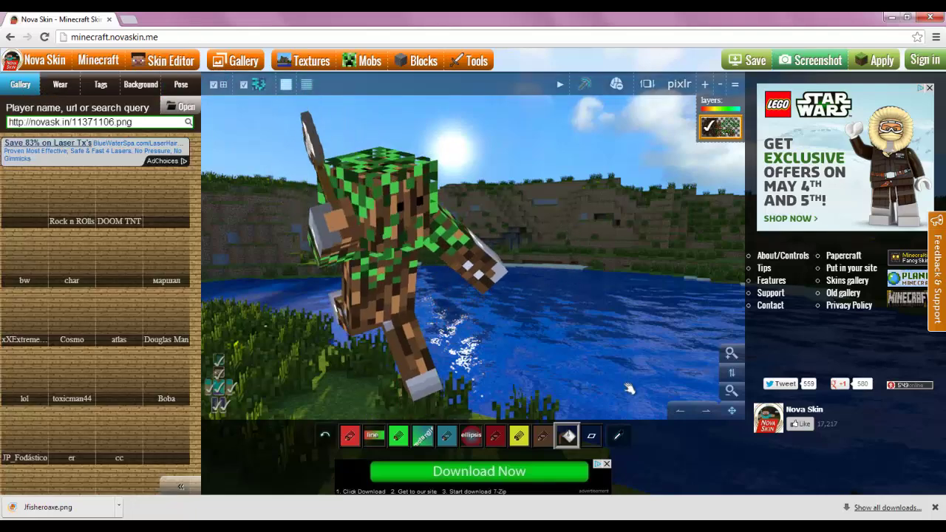